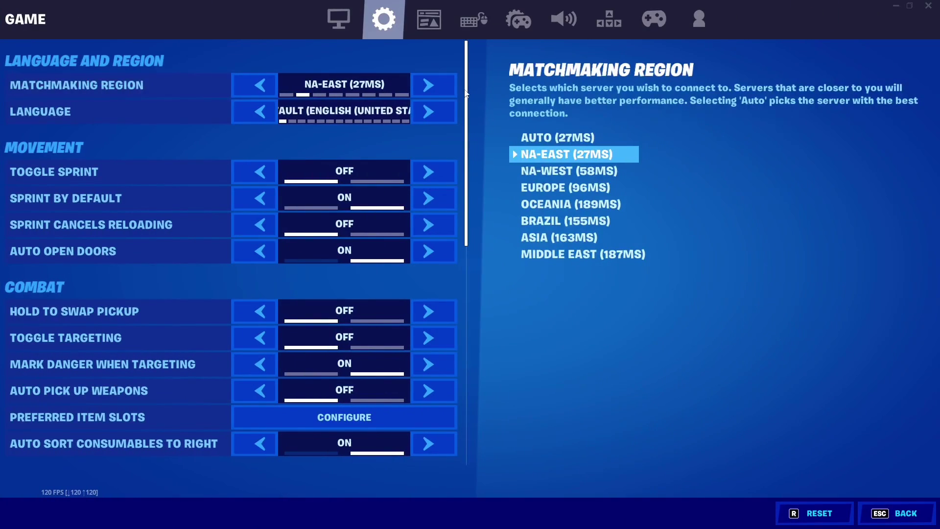
Step: Review the Game settings down to the Replays options, all off, then show the Video settings
left_click_drag(468, 93, 466, 312)
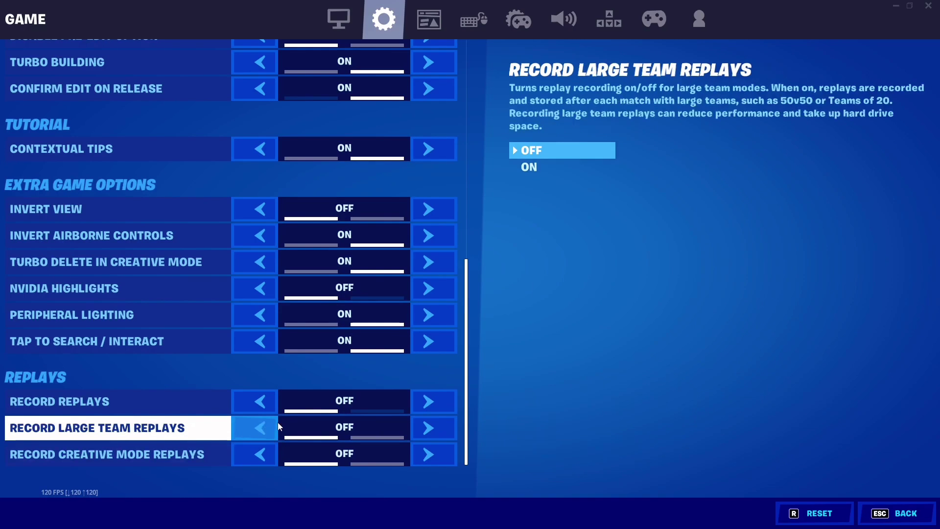
scroll(281, 397, "up", 5)
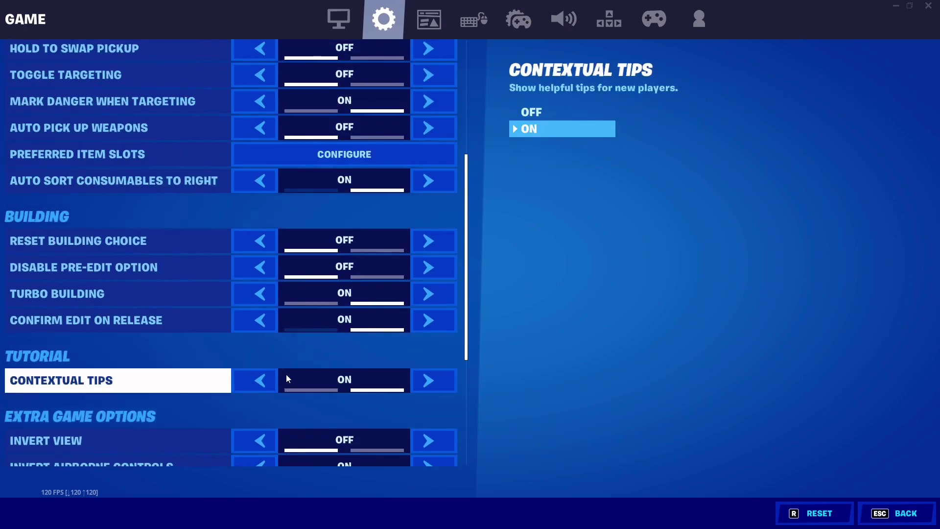
scroll(286, 374, "up", 6)
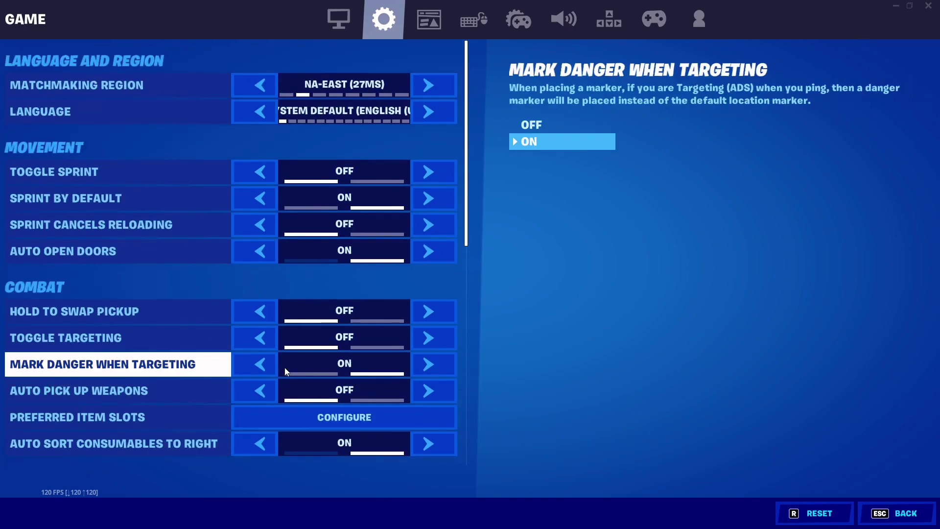
left_click(338, 18)
scroll(390, 414, "down", 5)
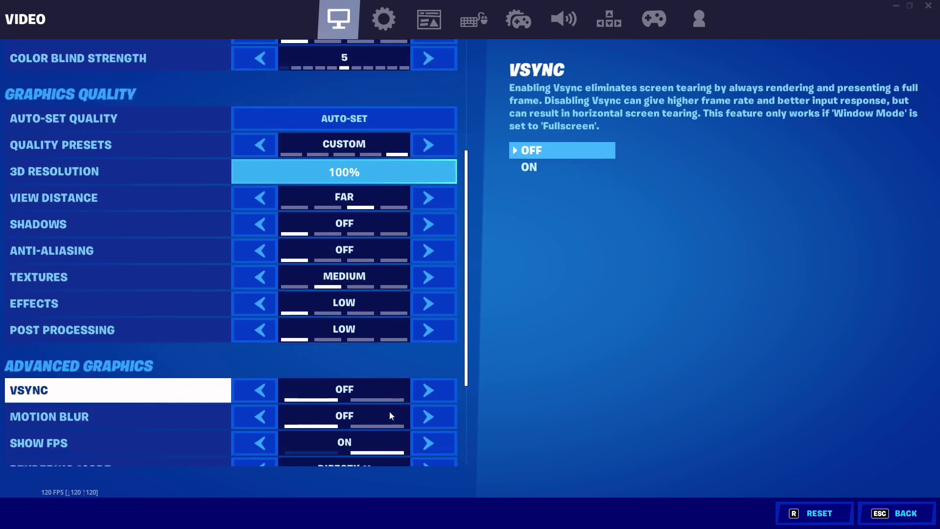
Step: Scroll the Video settings: Custom preset, Shadows off, Textures Medium, Effects and Post Processing Low
scroll(389, 411, "down", 2)
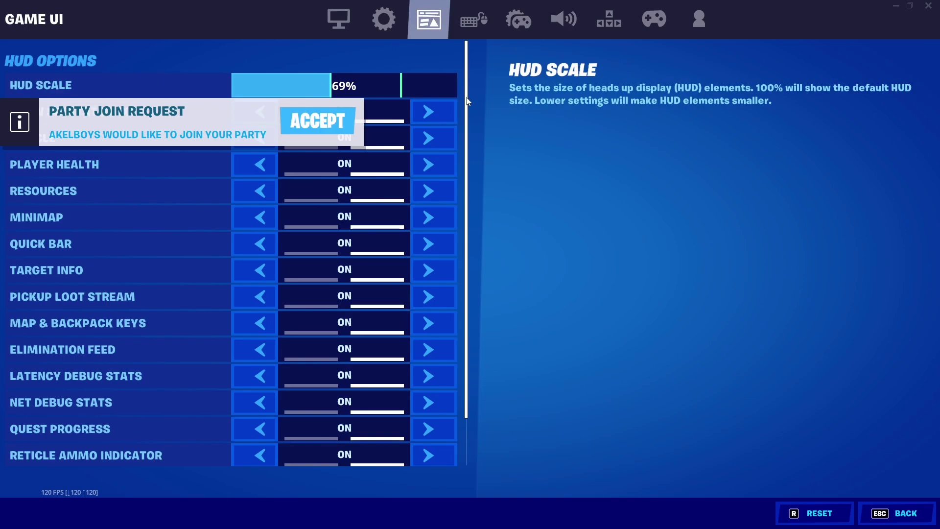
Step: Review which HUD elements are shown, then go to Controller Options
scroll(466, 100, "down", 3)
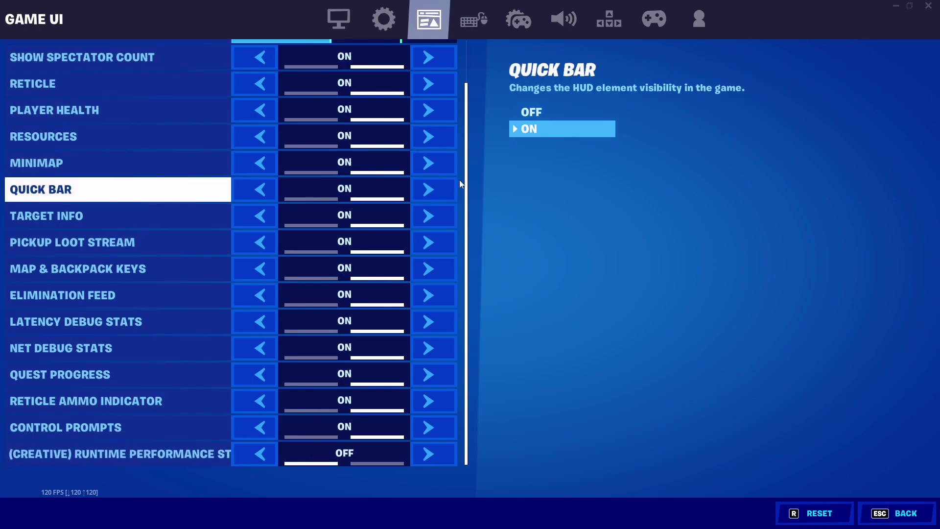
left_click(519, 19)
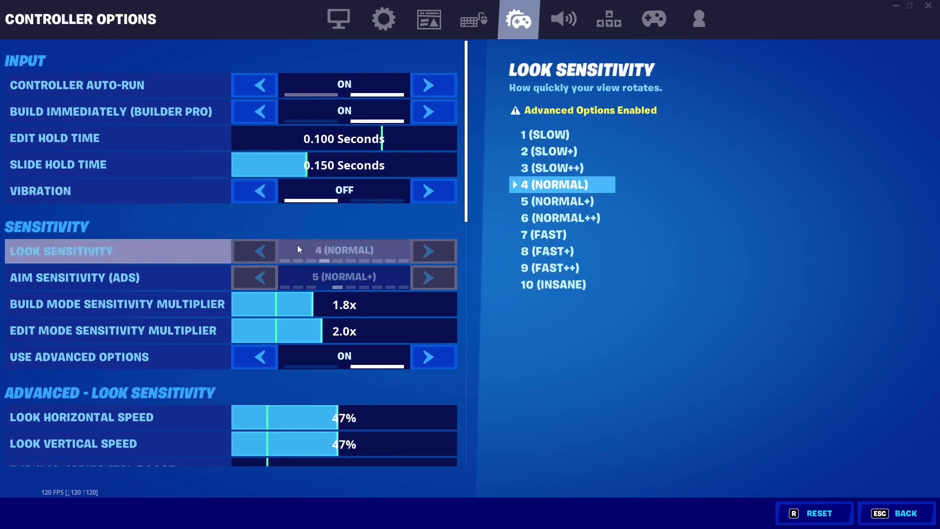
Step: Check the Controller Deadzone values, then go to the Audio settings
scroll(395, 207, "down", 10)
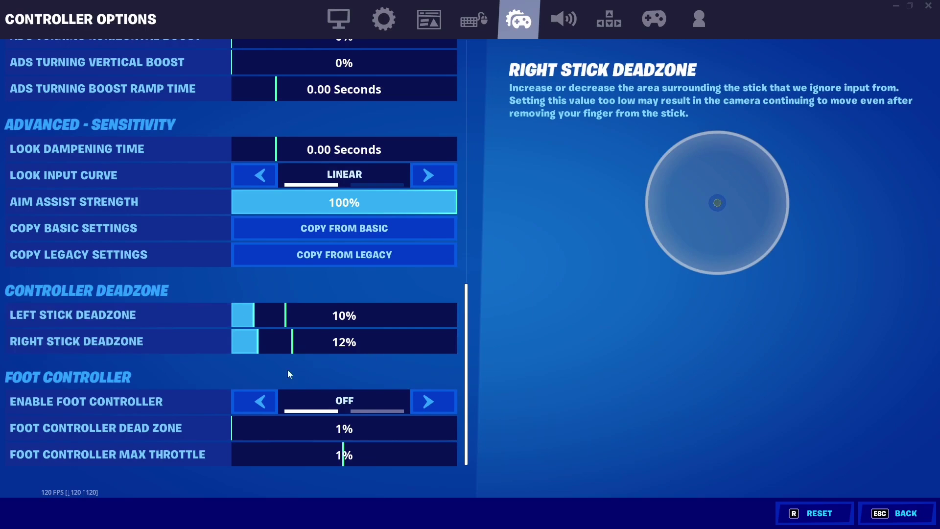
key("e")
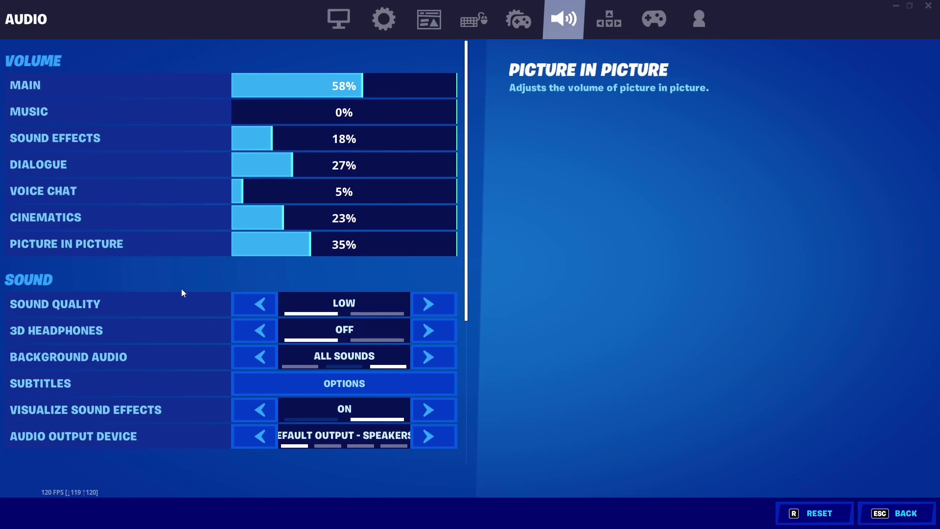
scroll(110, 230, "down", 3)
scroll(110, 229, "down", 3)
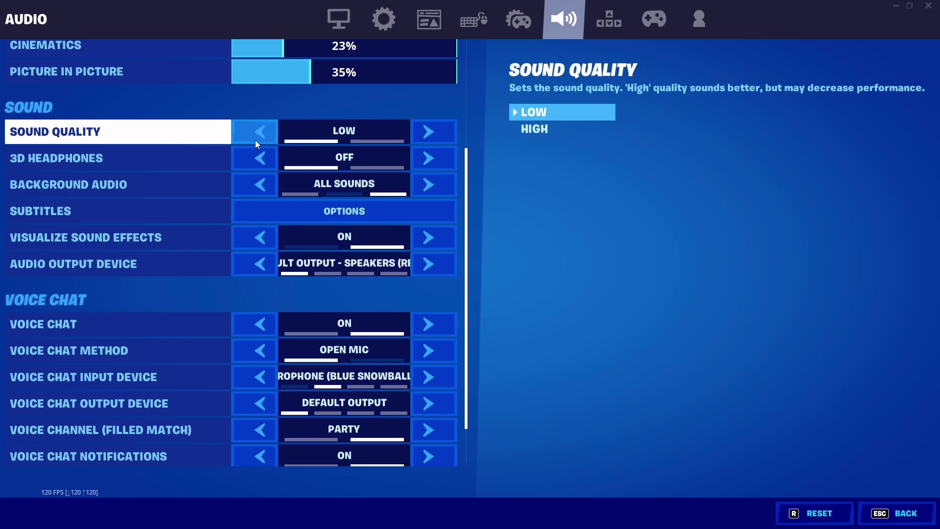
left_click(267, 208)
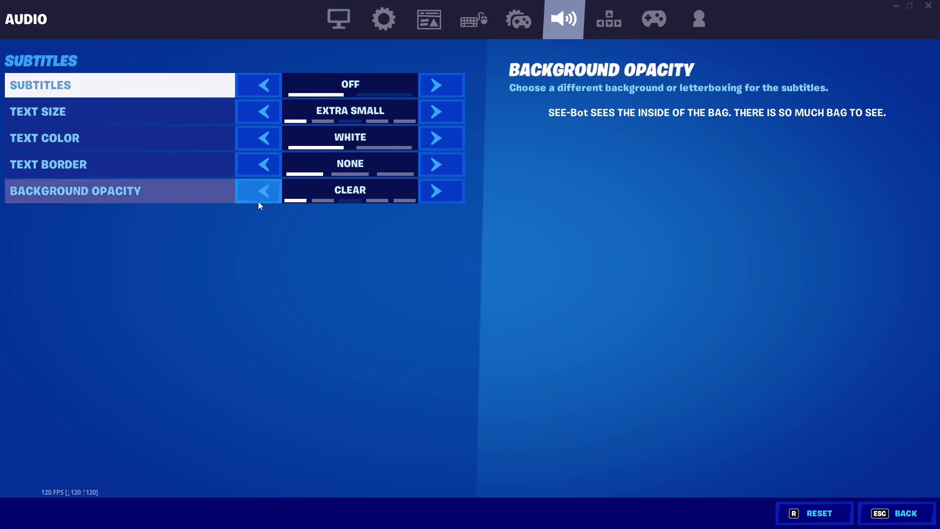
key("Escape")
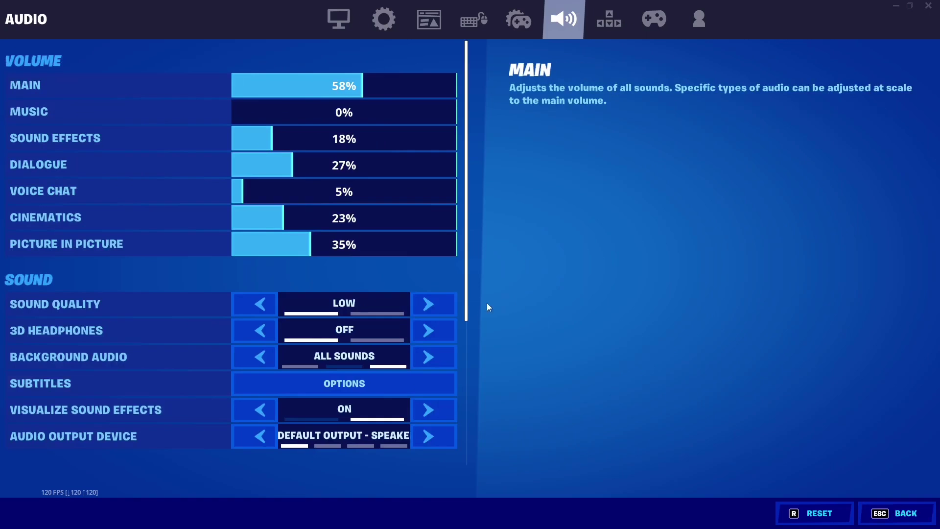
Step: Turn Visualize Sound Effects off and back on, applying each change
scroll(413, 303, "down", 1)
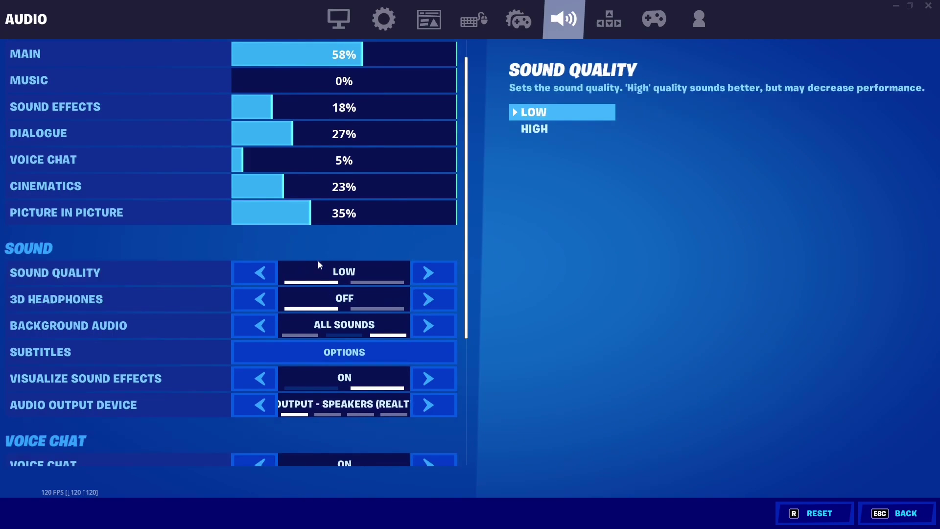
scroll(318, 262, "down", 2)
left_click(442, 338)
left_click(275, 331)
left_click(243, 333)
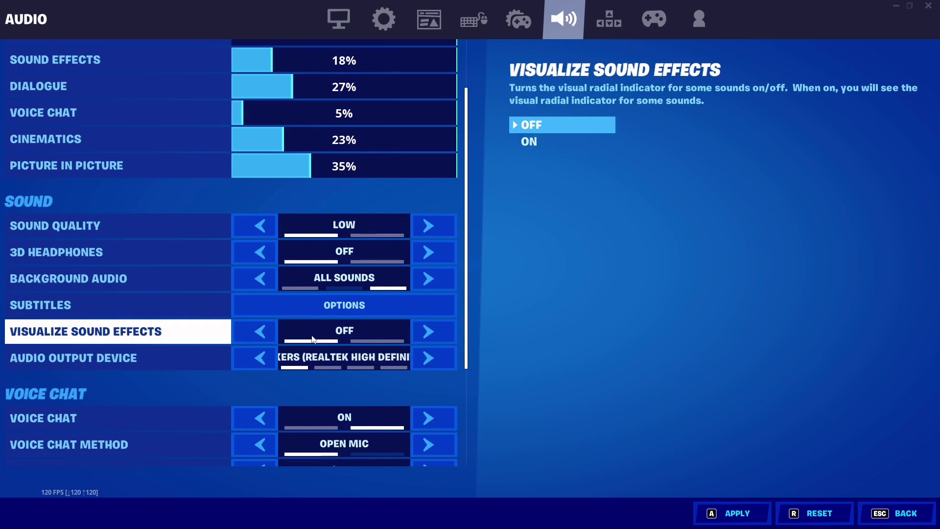
left_click(714, 511)
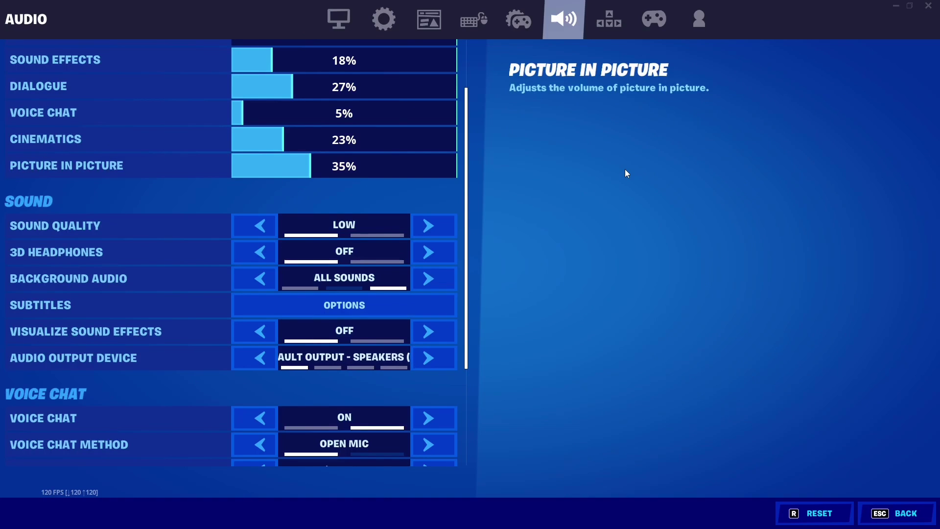
left_click(432, 328)
left_click(733, 513)
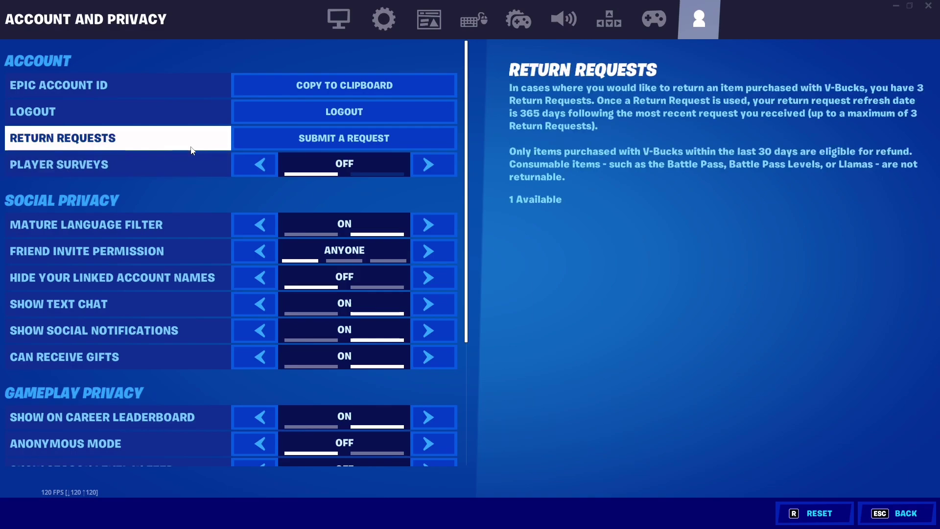
Step: Set Show On Career Leaderboard to OFF, apply it, and return to the lobby
scroll(191, 244, "down", 1)
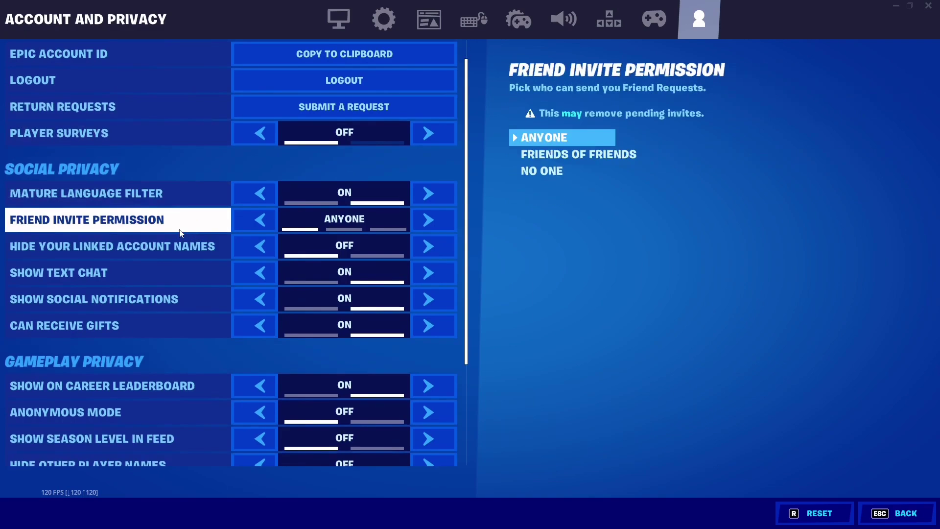
scroll(184, 237, "down", 3)
scroll(183, 239, "down", 1)
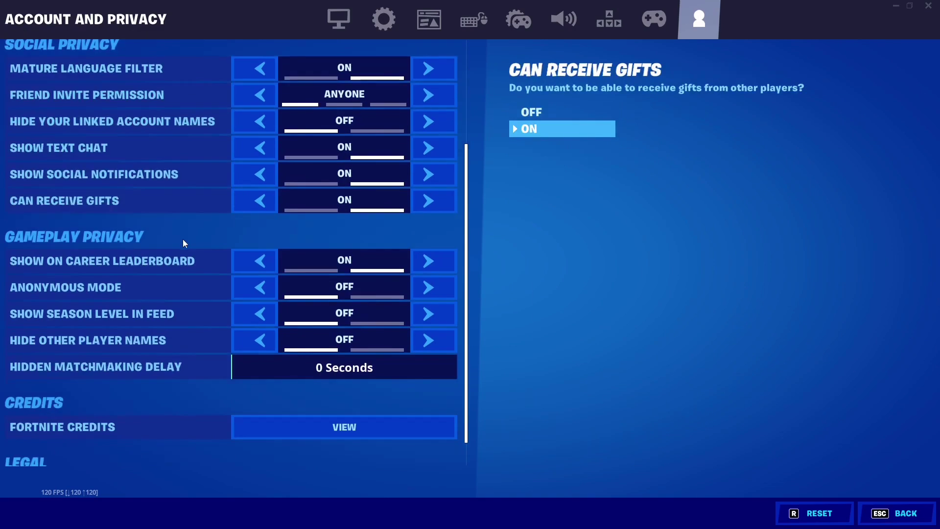
left_click(257, 257)
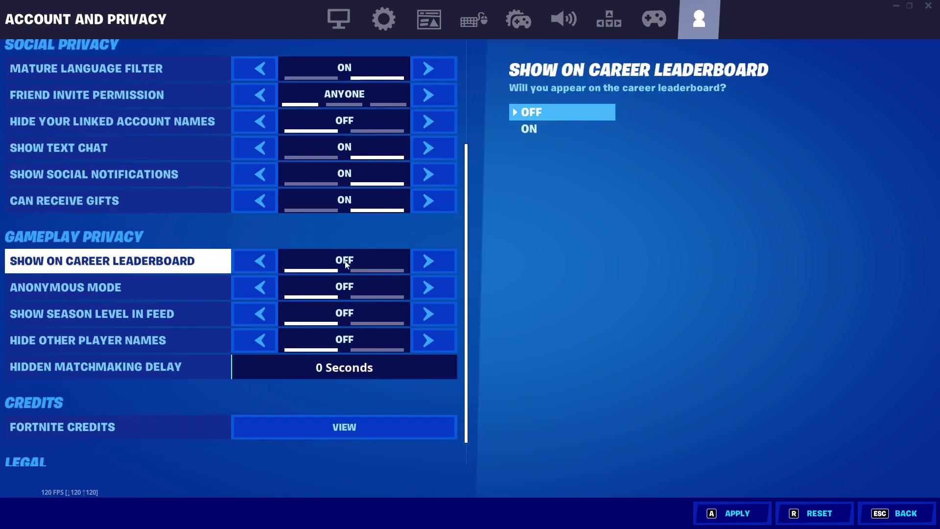
left_click(733, 514)
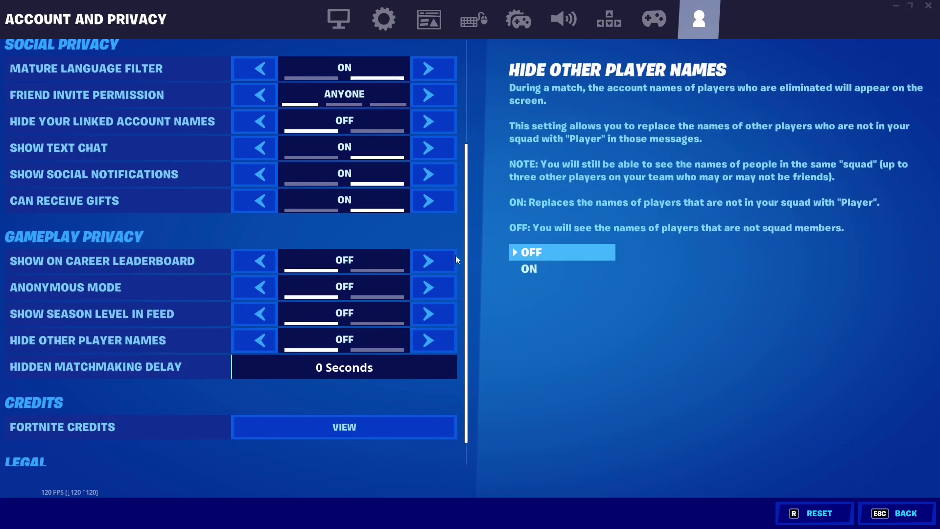
left_click(922, 522)
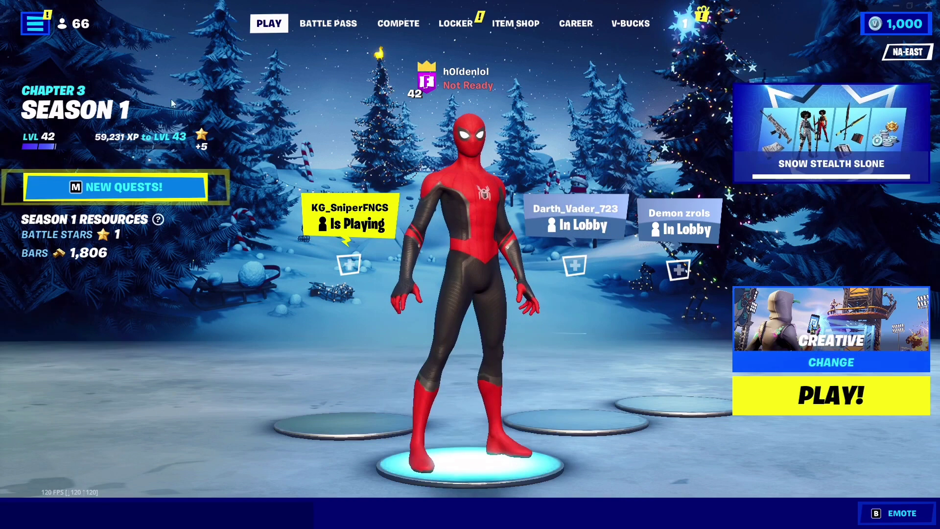
Step: Open and close the lobby side menu, the player card and the Season Level 42 panel
left_click(33, 32)
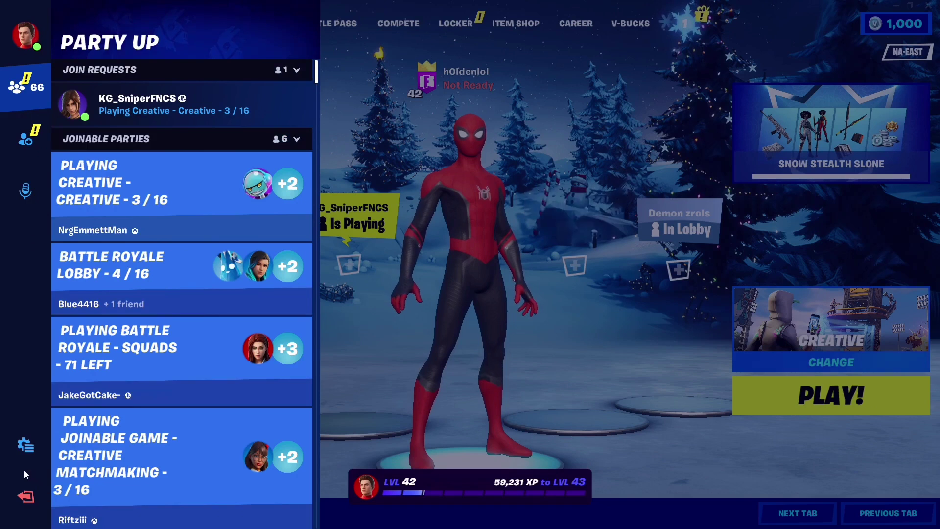
left_click(26, 444)
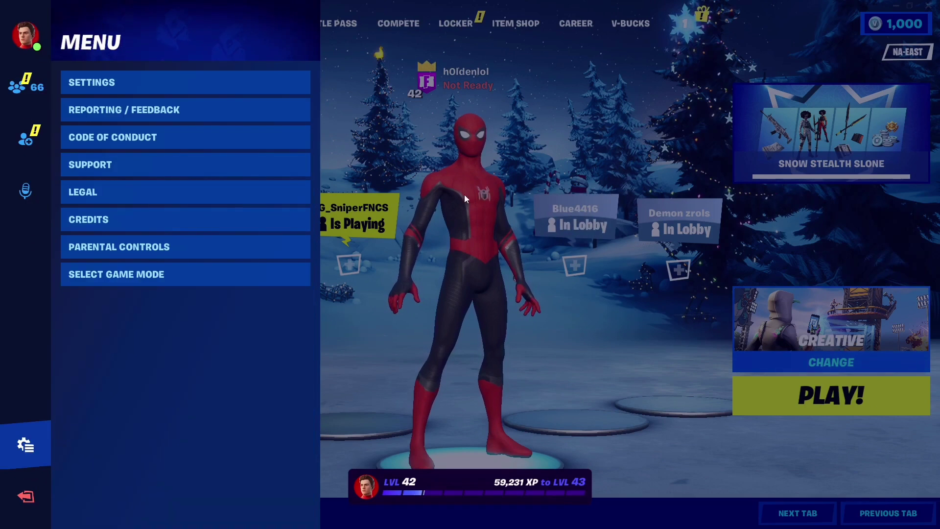
left_click(465, 139)
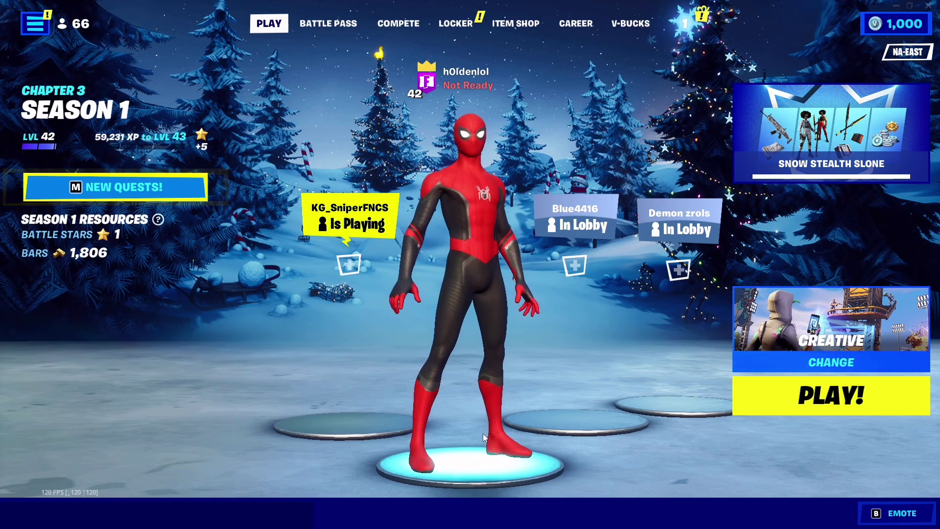
left_click(495, 343)
left_click(492, 392)
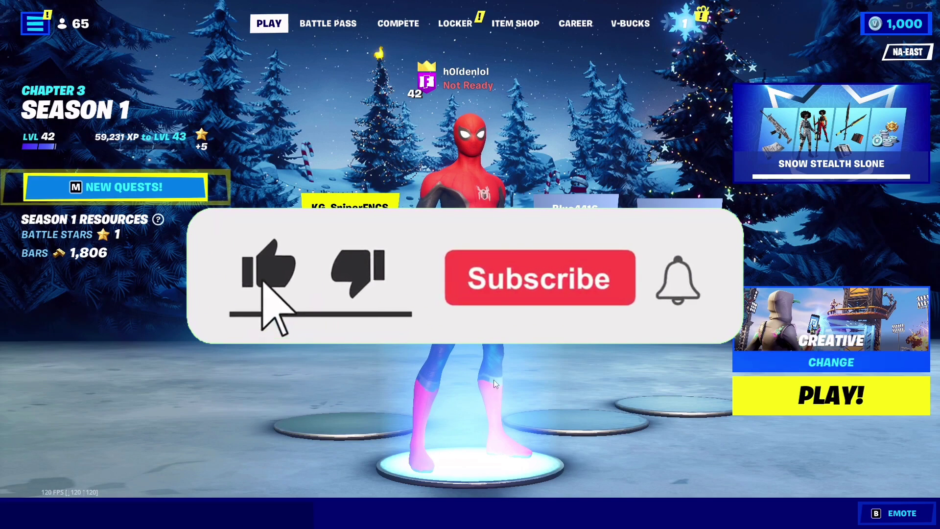
left_click(492, 392)
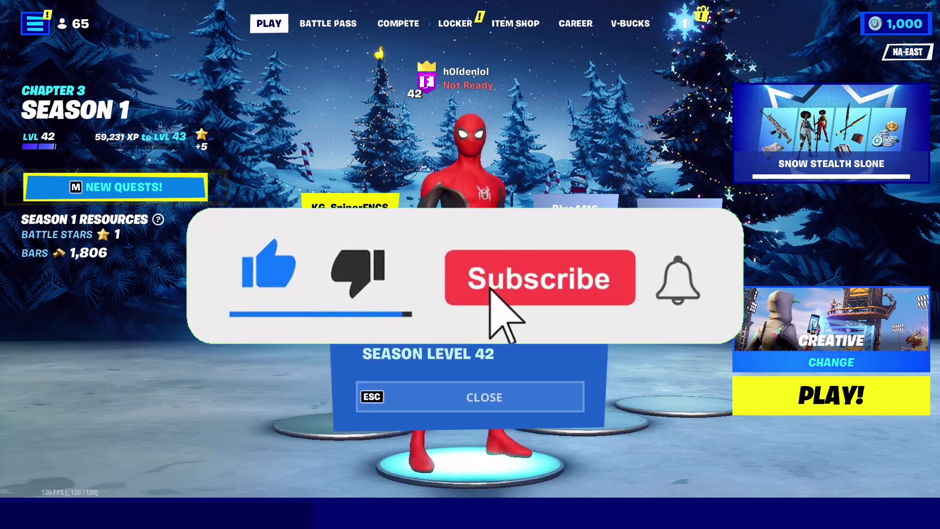
left_click(472, 397)
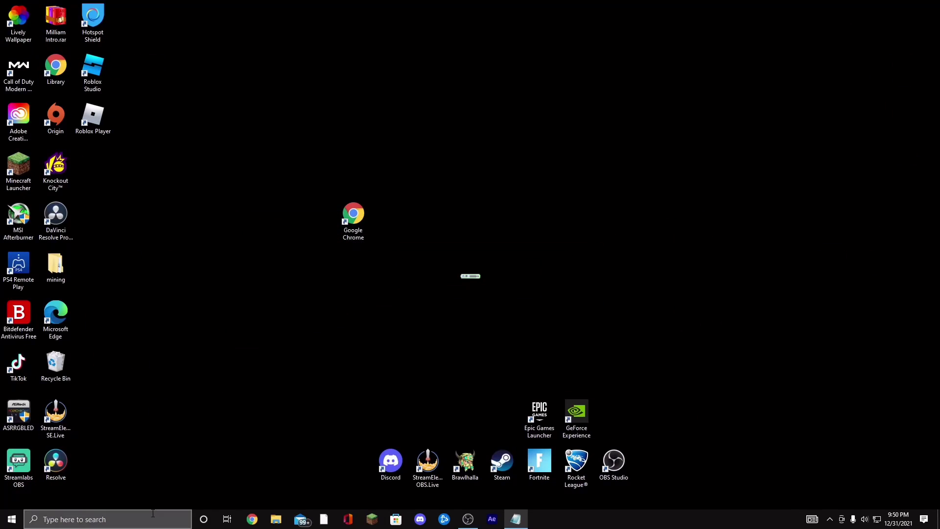
Step: Leave Fortnite for the desktop and bring up Windows search
left_click(152, 512)
left_click(747, 216)
left_click(149, 514)
Step: Launch Windows Settings via a 'set' search and find the Xbox Game Bar page with 'xbox'
type("sett")
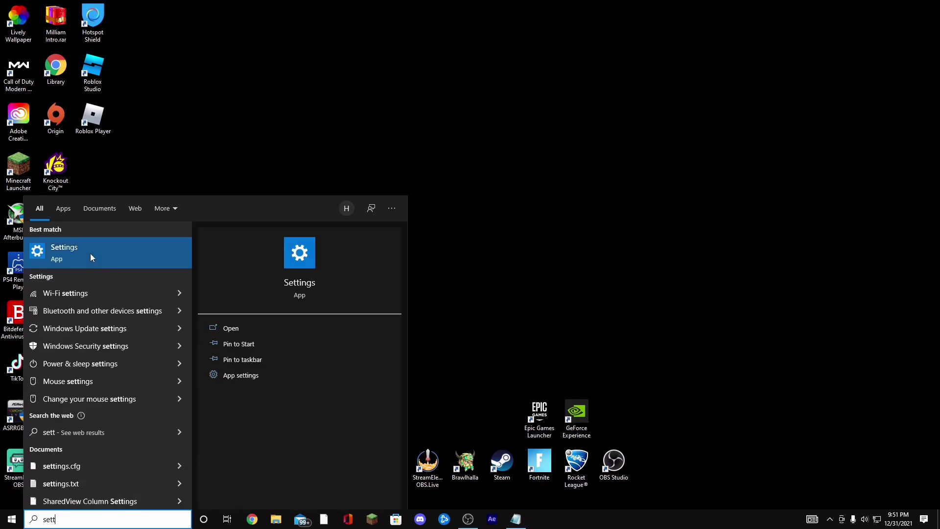
left_click(92, 253)
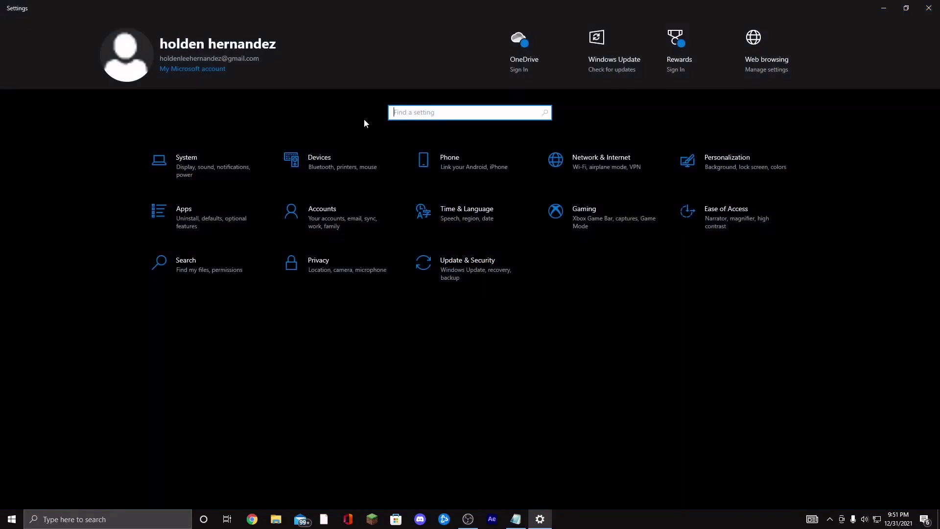
type("xbox")
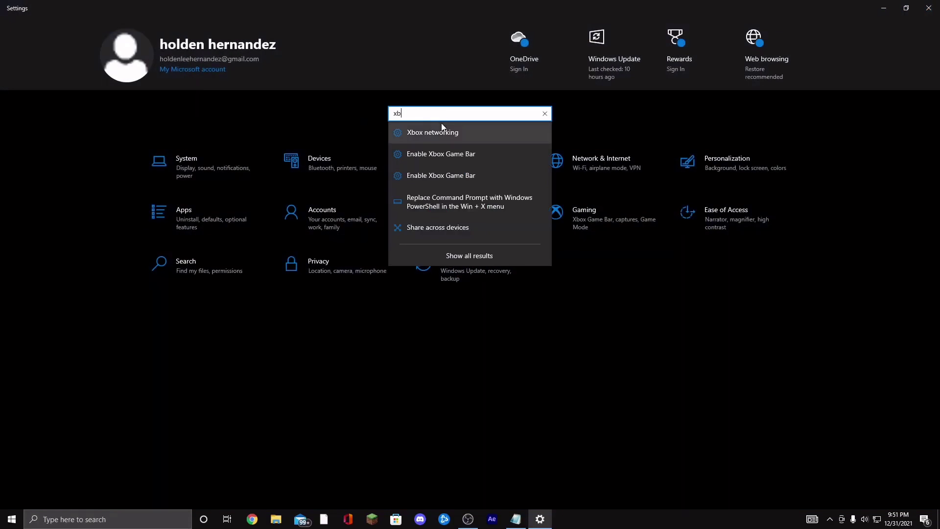
left_click(447, 166)
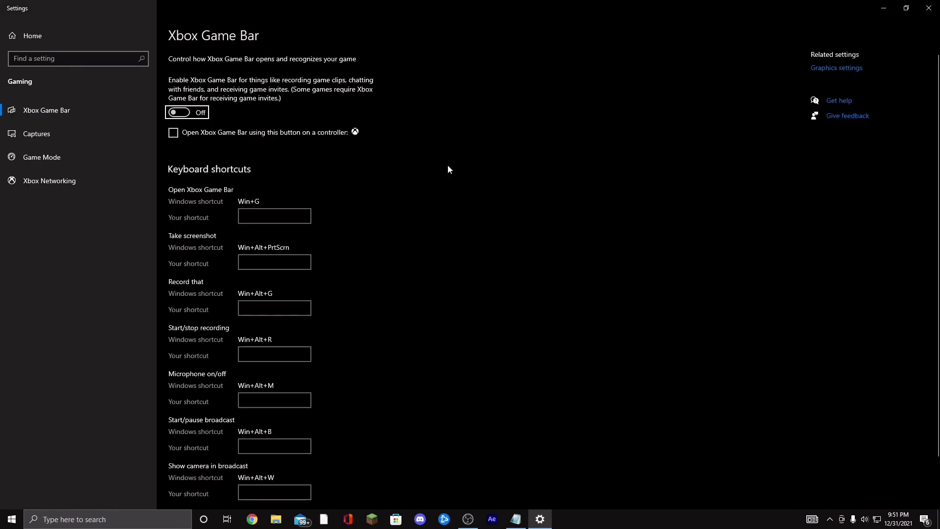
Step: Confirm Xbox Game Bar is switched off with no custom shortcuts set
scroll(294, 66, "down", 2)
left_click(336, 71)
scroll(335, 71, "up", 2)
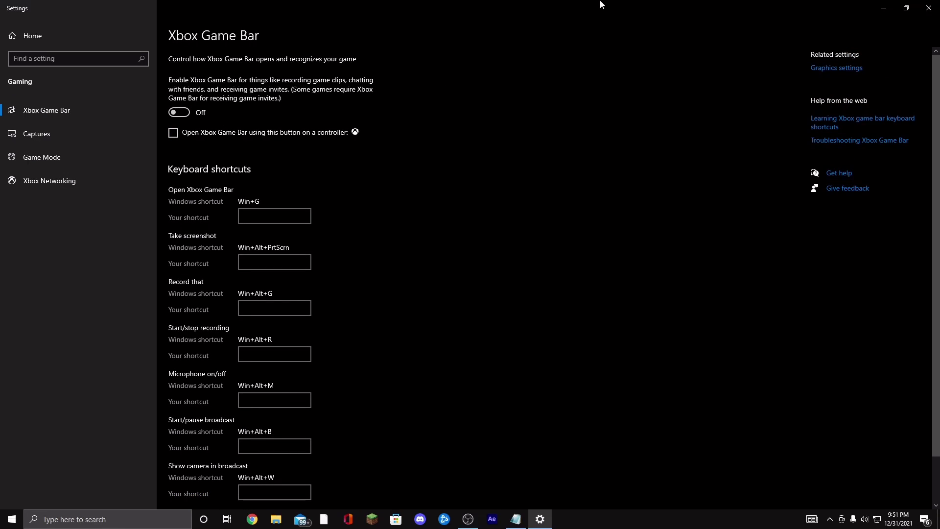
scroll(447, 143, "down", 2)
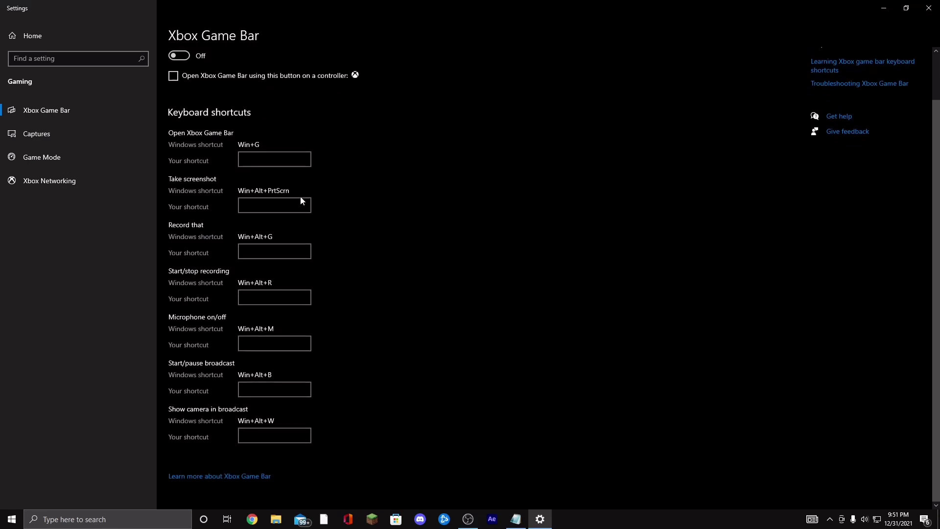
scroll(506, 247, "up", 2)
scroll(352, 228, "down", 1)
scroll(312, 155, "up", 1)
scroll(238, 249, "down", 2)
scroll(349, 237, "up", 2)
left_click(35, 58)
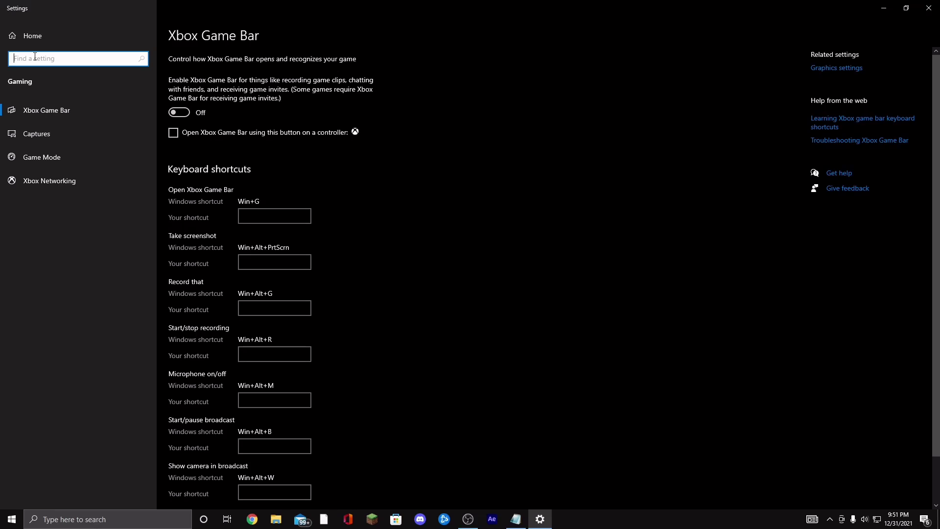
Step: Search 'colors' to open the Colors page and review Dark mode and transparency off
type("colo")
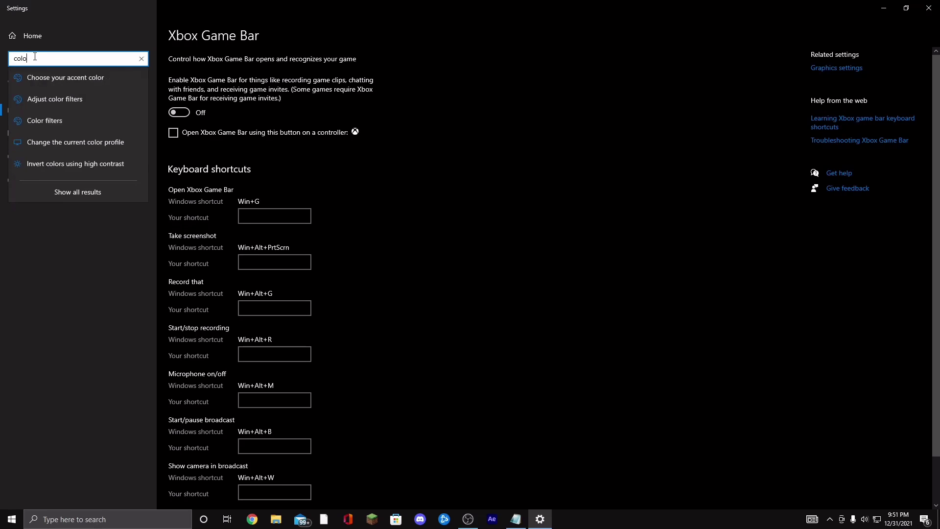
type("rs")
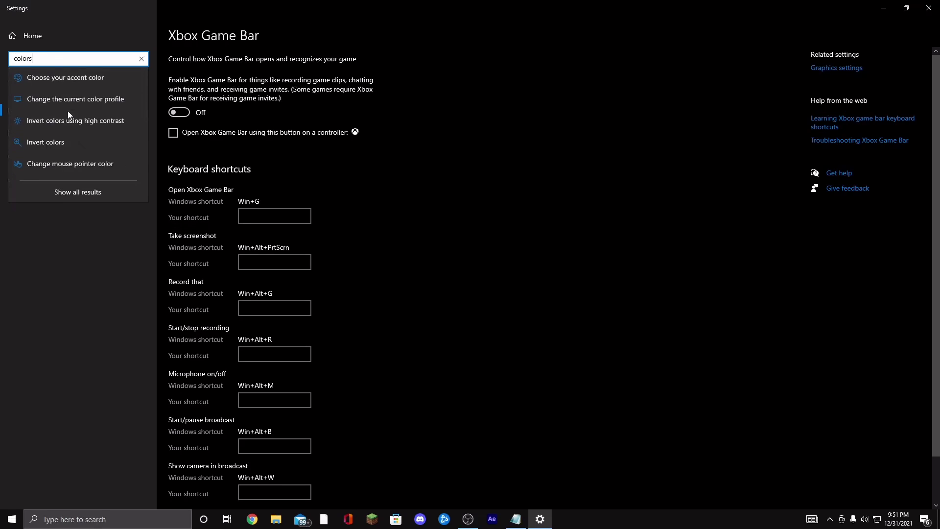
left_click(81, 76)
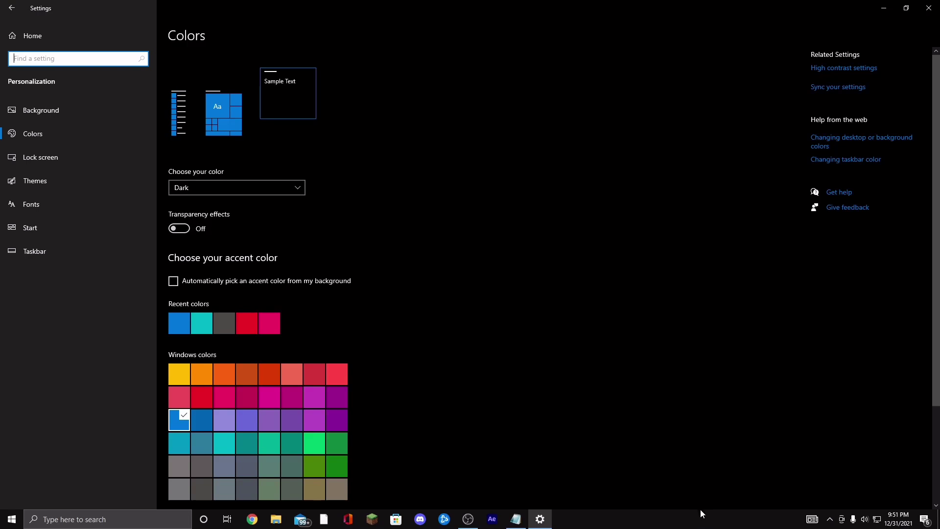
scroll(471, 256, "down", 3)
scroll(478, 344, "up", 3)
scroll(924, 235, "down", 3)
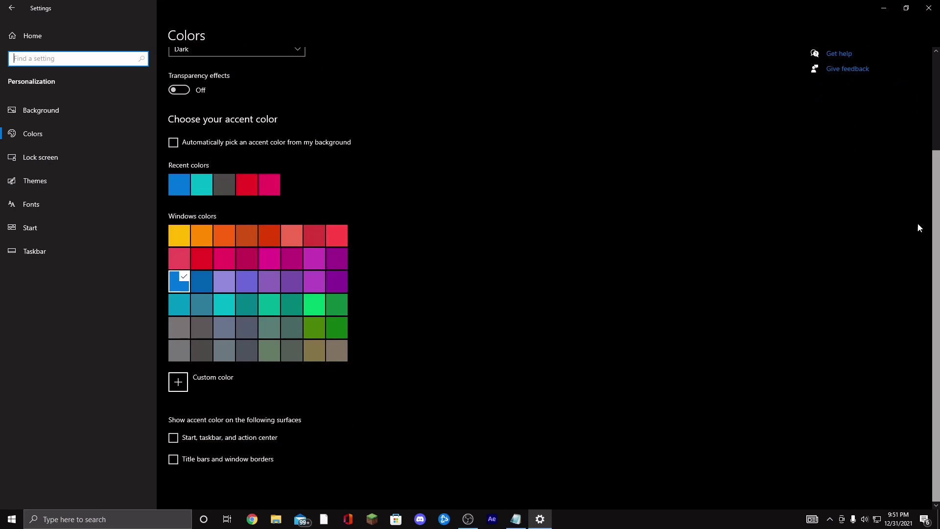
scroll(911, 191, "up", 2)
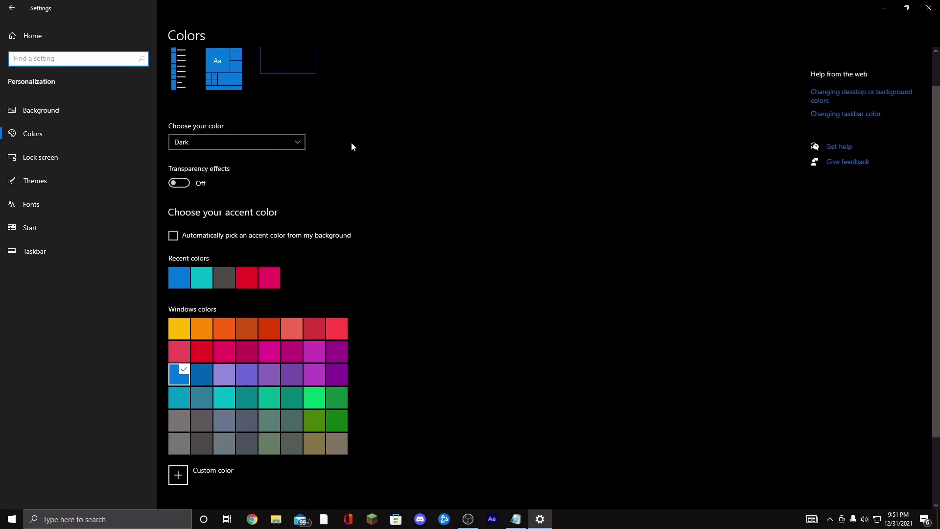
Step: Search 'noti' to open Notifications & actions and review the senders, all switched off
type("noti")
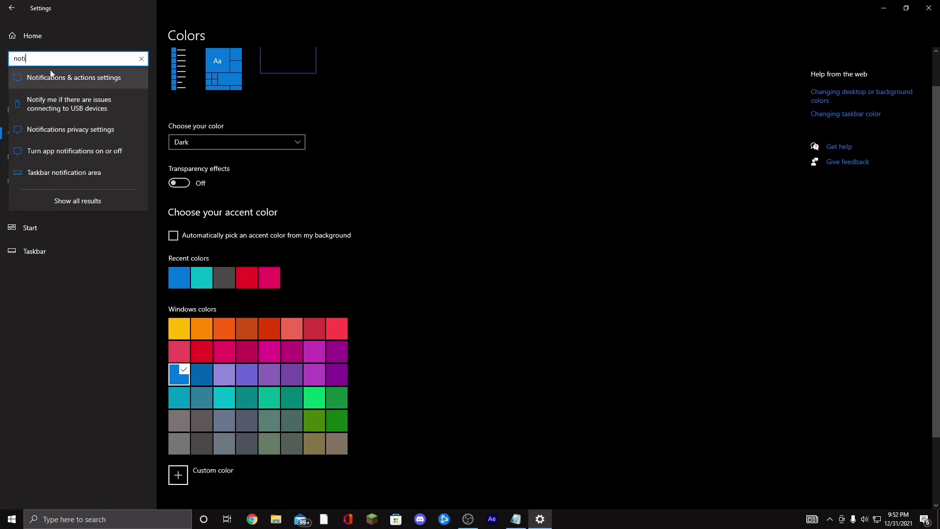
left_click(50, 74)
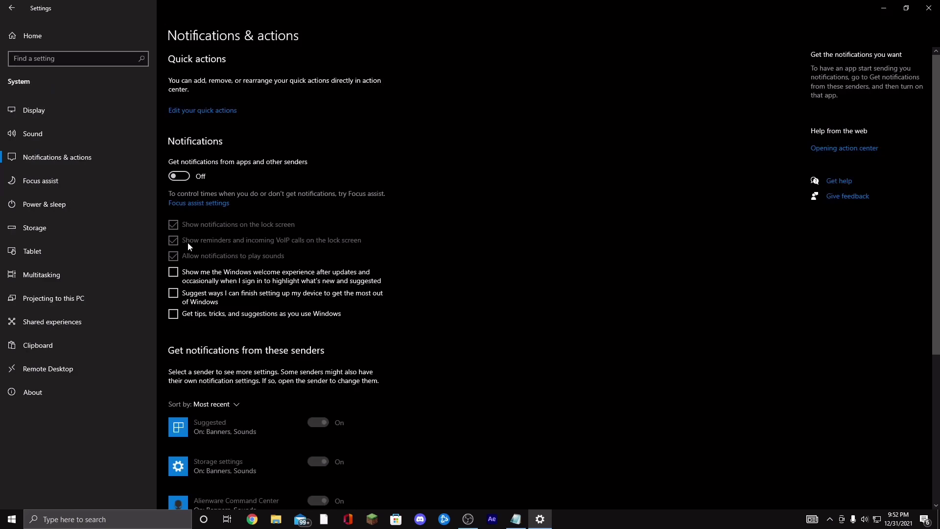
scroll(238, 377, "down", 5)
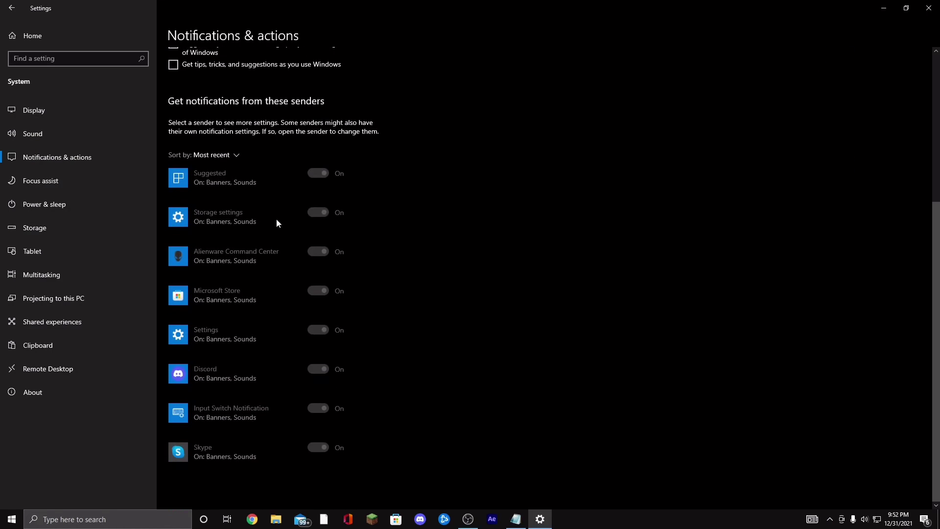
scroll(322, 323, "up", 5)
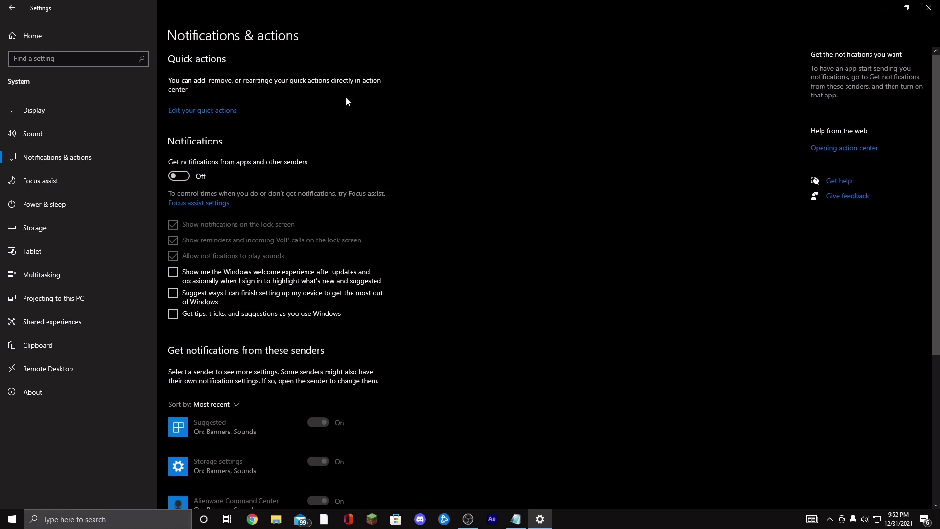
scroll(266, 191, "down", 5)
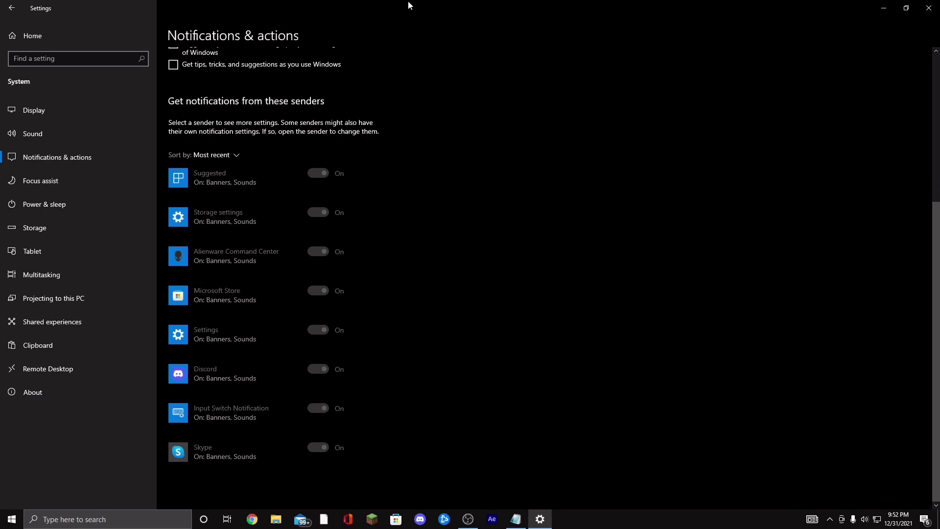
scroll(396, 158, "up", 5)
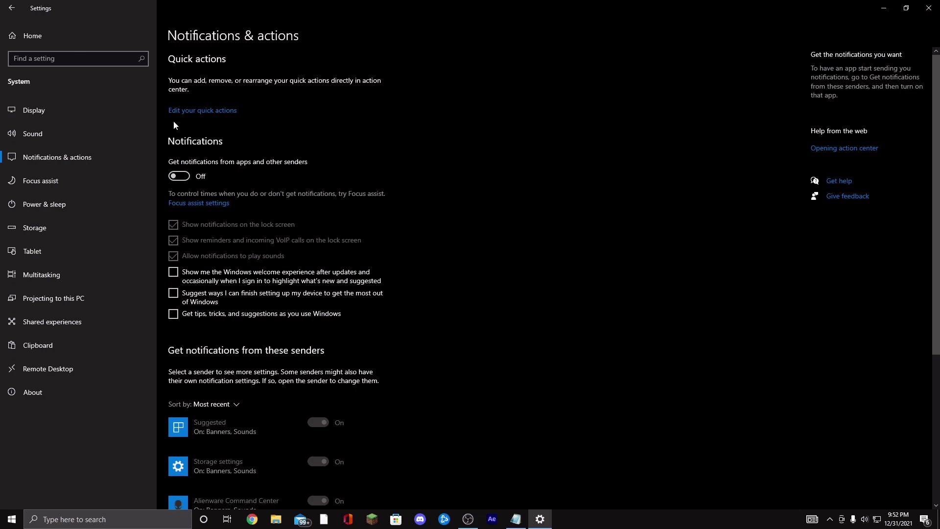
left_click(90, 61)
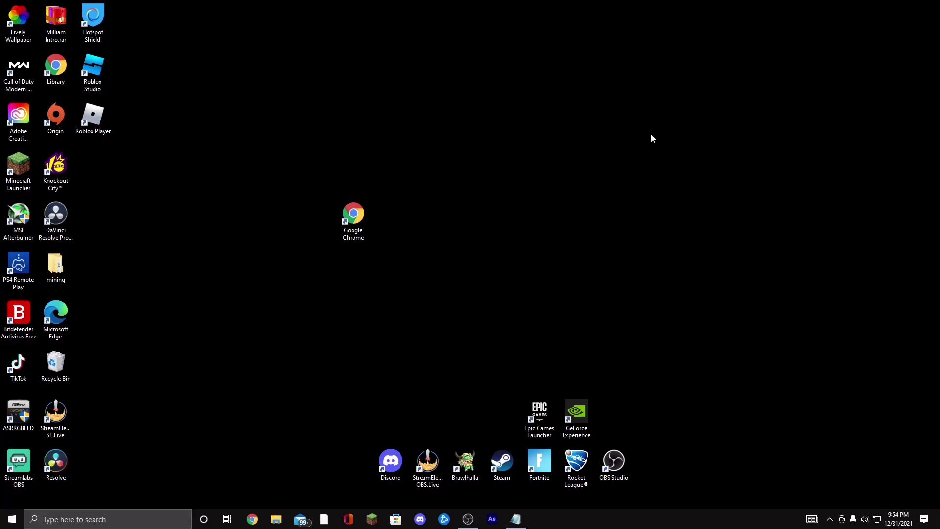
Step: Launch Disk Cleanup from a 'disk' search and confirm Windows (C:) as the drive to clean
left_click(137, 513)
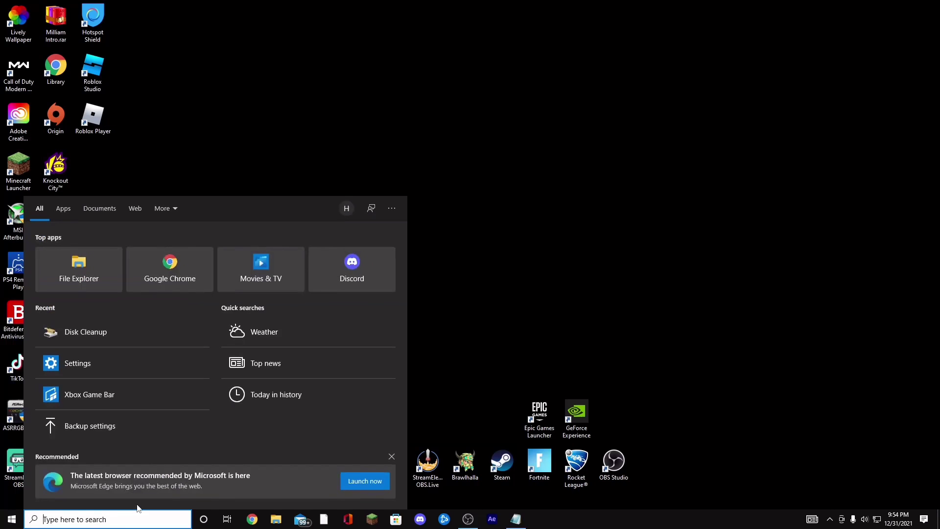
type("disk")
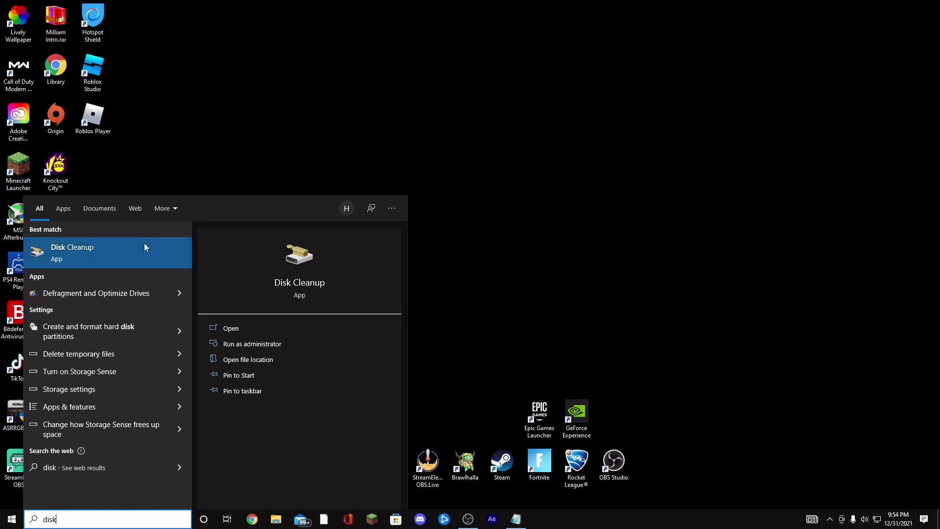
left_click(142, 252)
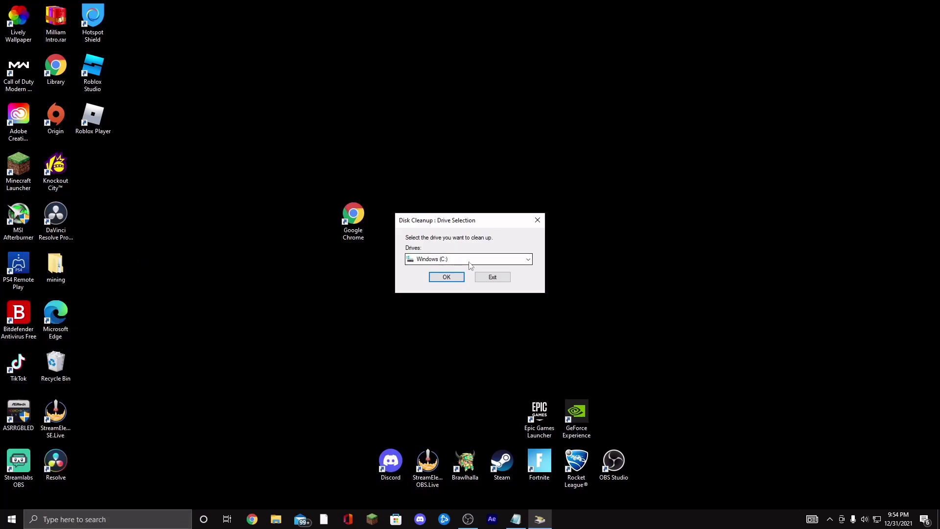
left_click_drag(489, 227, 494, 197)
left_click(460, 229)
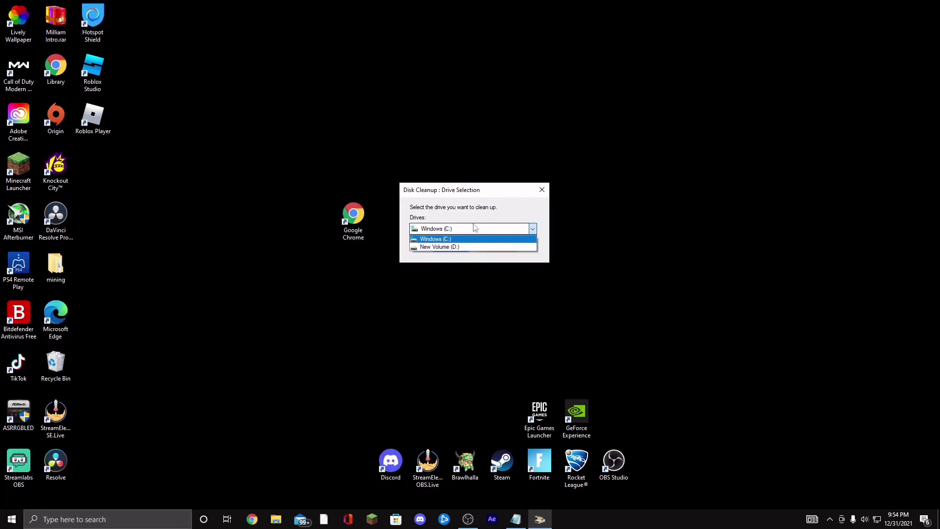
left_click(444, 239)
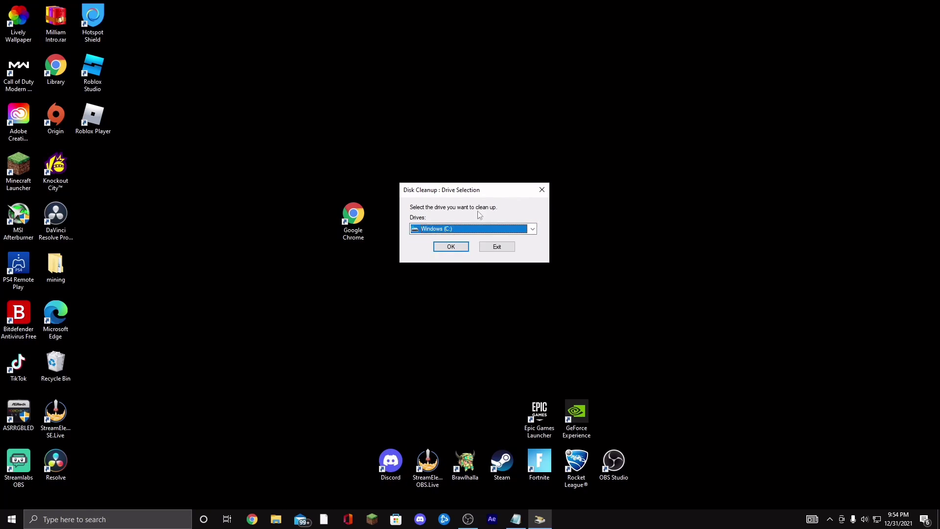
left_click(451, 246)
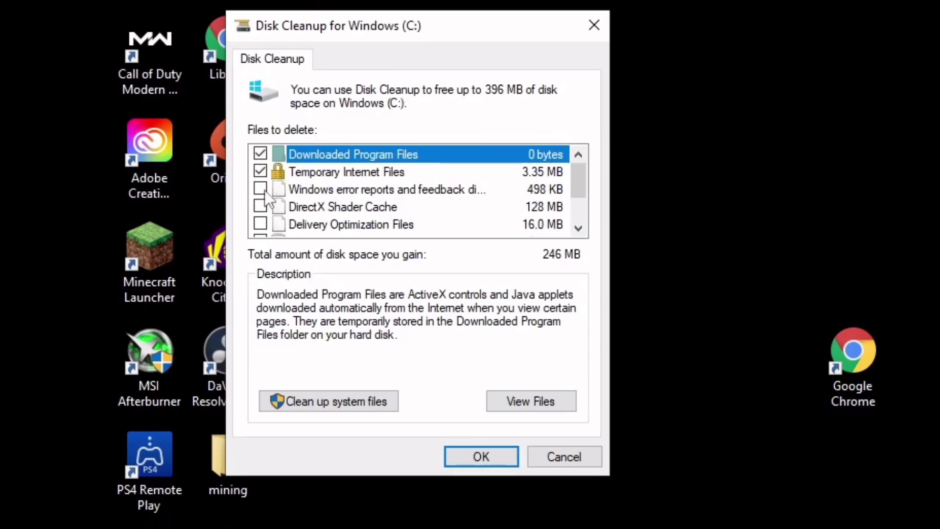
Step: Also tick DirectX Shader Cache and Delivery Optimization Files (396 MB total), then press OK
left_click(260, 206)
scroll(259, 203, "down", 1)
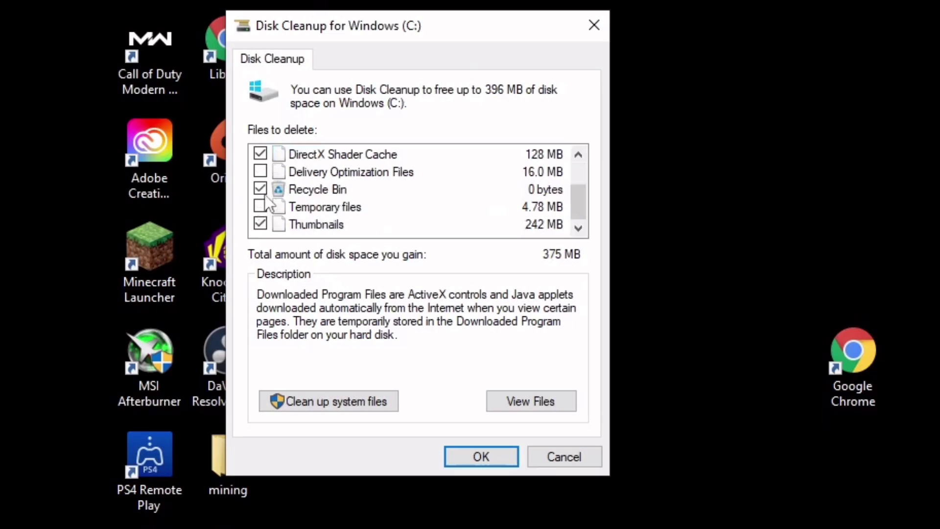
left_click(260, 171)
scroll(262, 202, "up", 1)
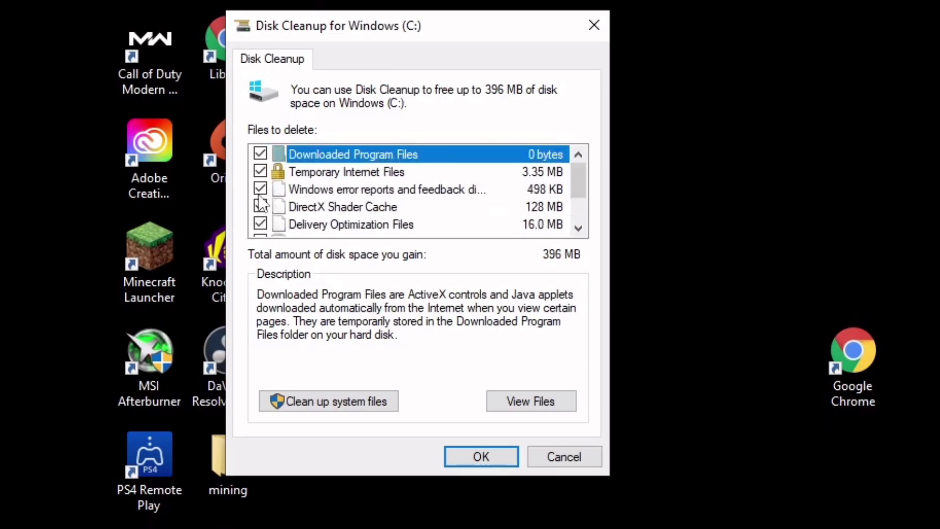
scroll(478, 198, "down", 1)
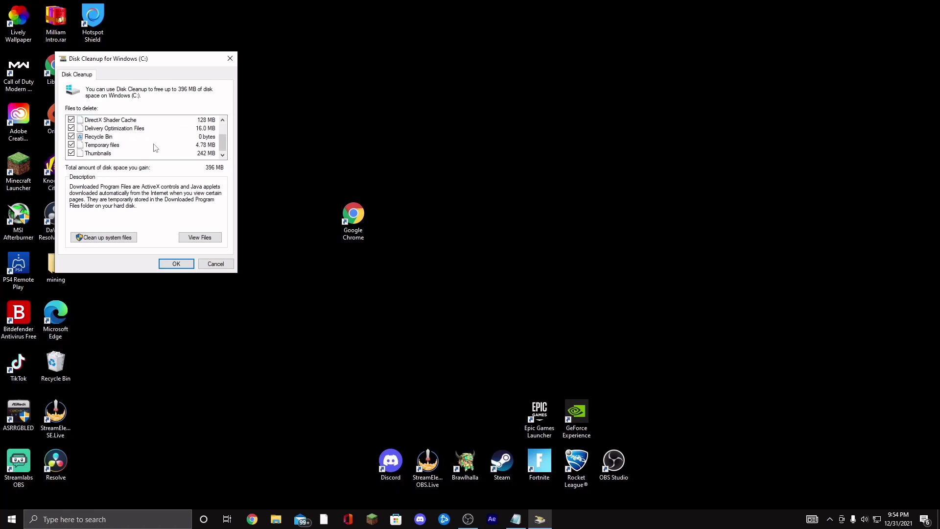
left_click(154, 147)
scroll(156, 148, "up", 1)
scroll(167, 147, "down", 1)
scroll(177, 145, "up", 1)
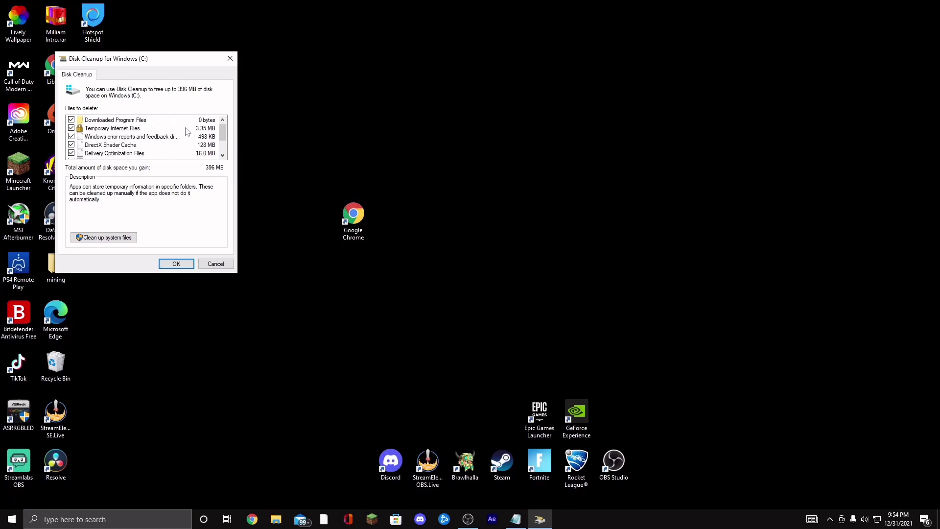
scroll(188, 132, "down", 1)
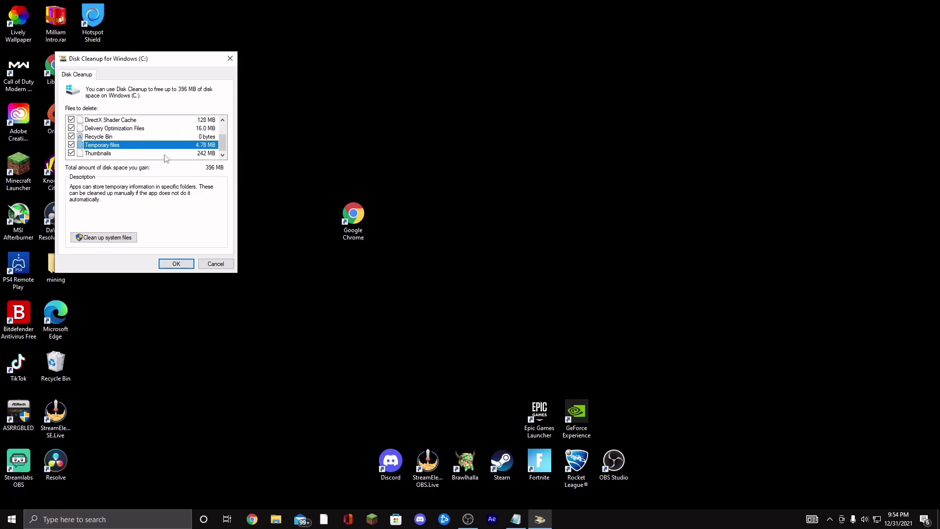
left_click(190, 261)
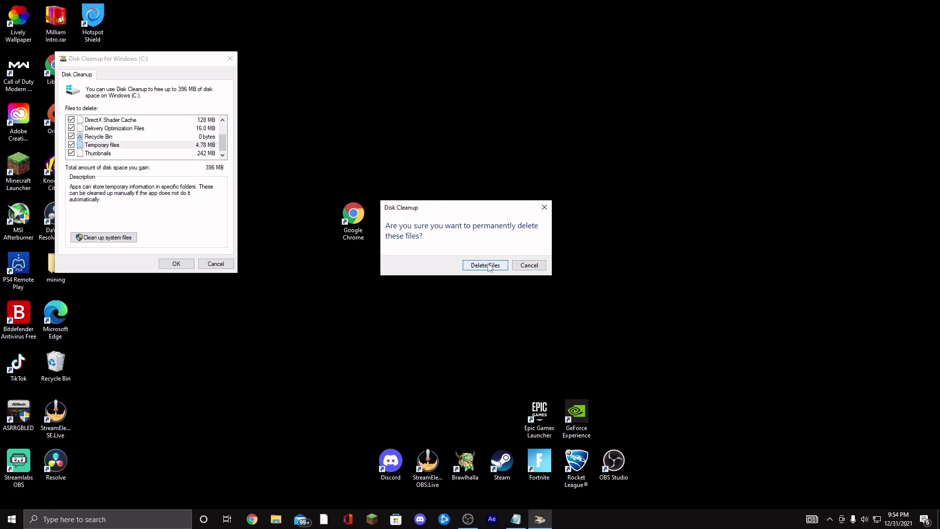
Step: Confirm Delete Files and skip the folder that needs administrator permission
left_click(499, 267)
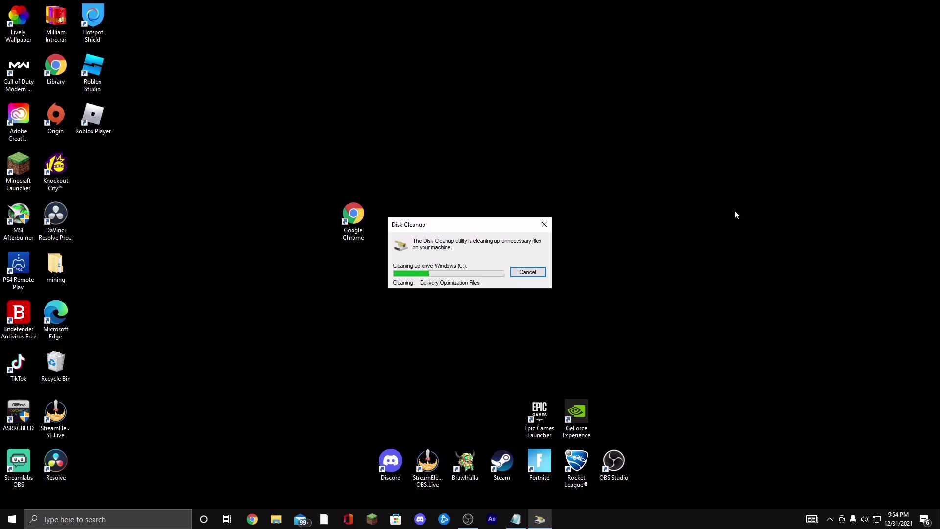
left_click_drag(507, 231, 508, 168)
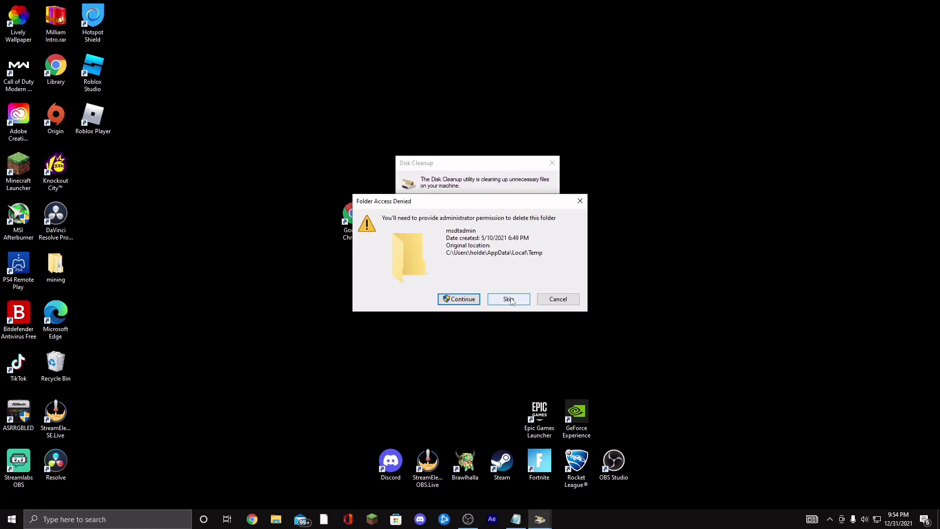
left_click(521, 301)
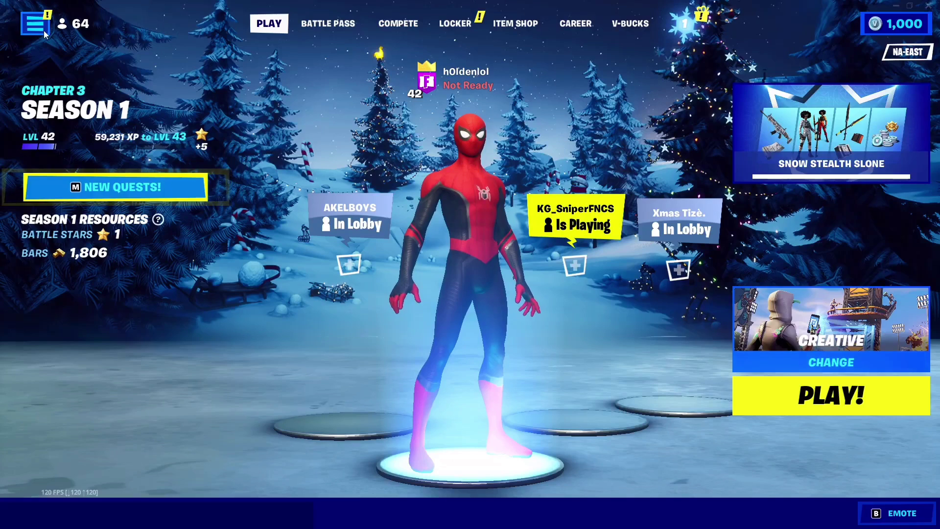
Step: Open Fortnite's settings from the main menu
left_click(45, 31)
left_click(25, 444)
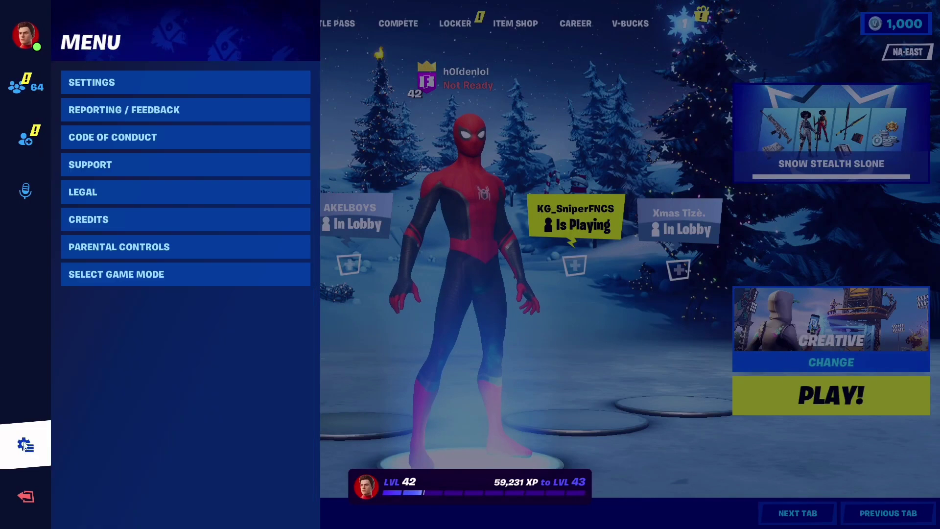
left_click(173, 79)
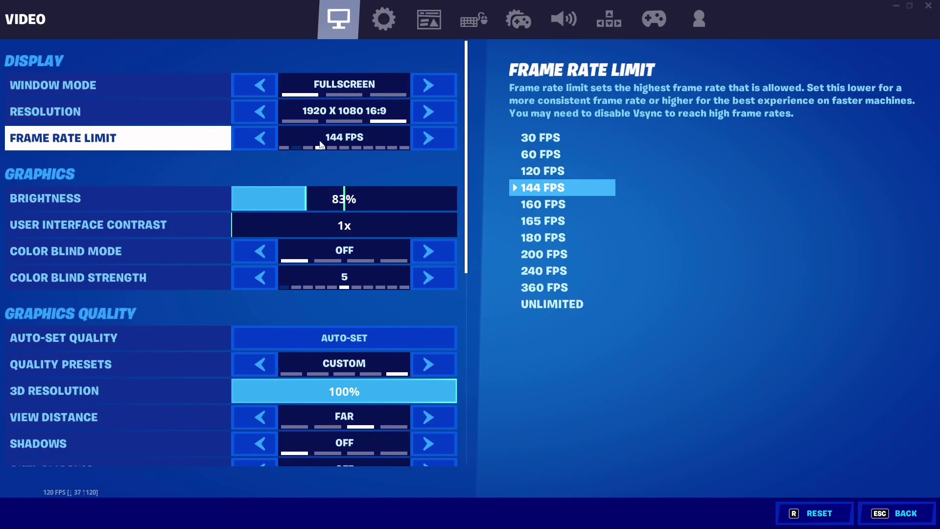
Step: Try 165 and 120 FPS frame rate limits, then apply 144 FPS
left_click(428, 138)
left_click(428, 138)
left_click(240, 137)
left_click(239, 137)
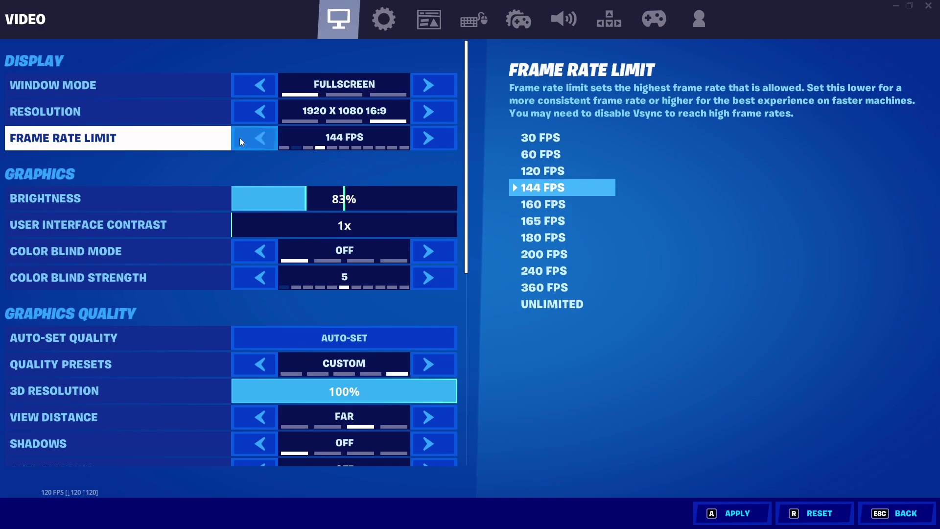
left_click(239, 137)
left_click(436, 140)
left_click(720, 512)
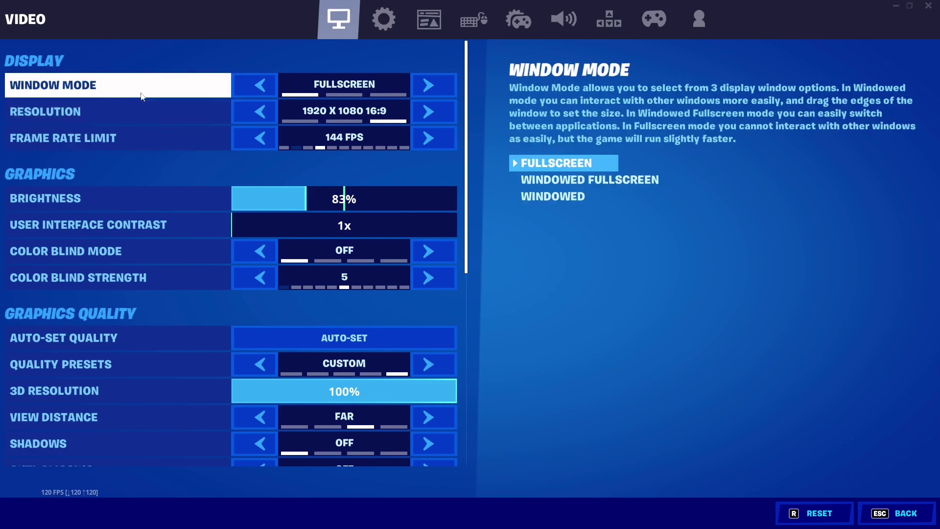
Step: Lower View Distance to Near and Textures to Low
scroll(463, 283, "down", 3)
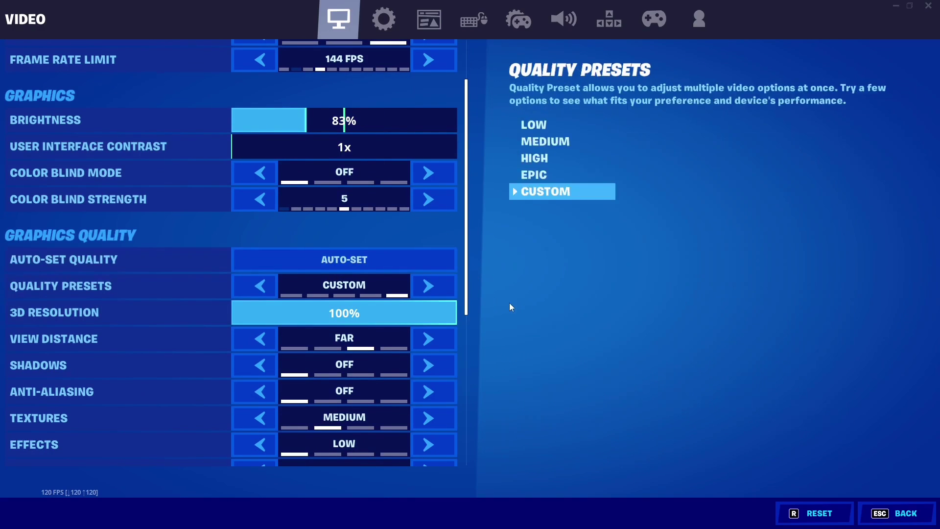
scroll(409, 327, "down", 2)
left_click(263, 301)
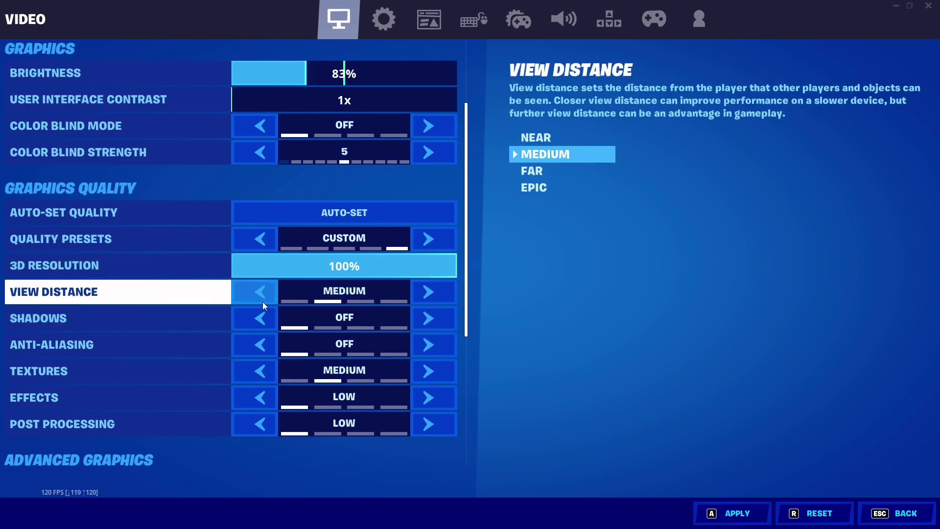
left_click(262, 301)
left_click(240, 370)
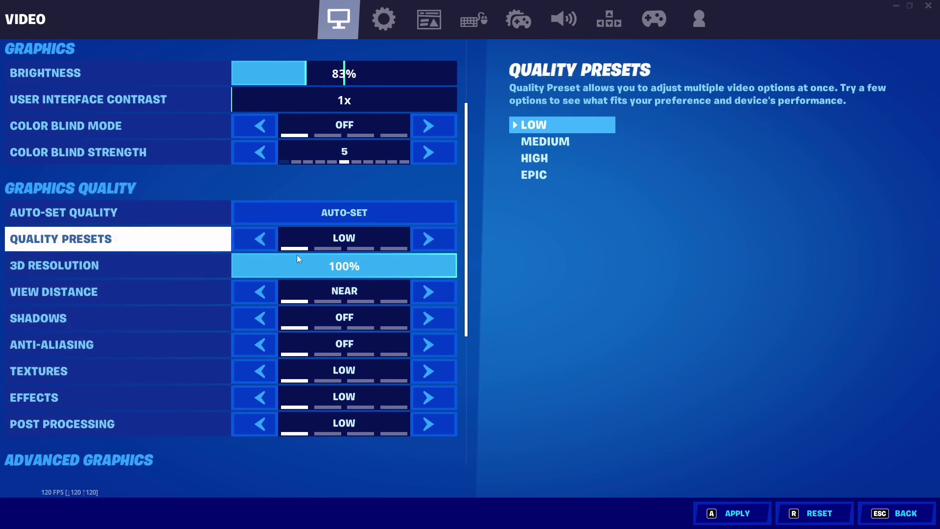
Step: Set Quality Presets to Low, apply the changes, and go back to the lobby
scroll(293, 329, "down", 2)
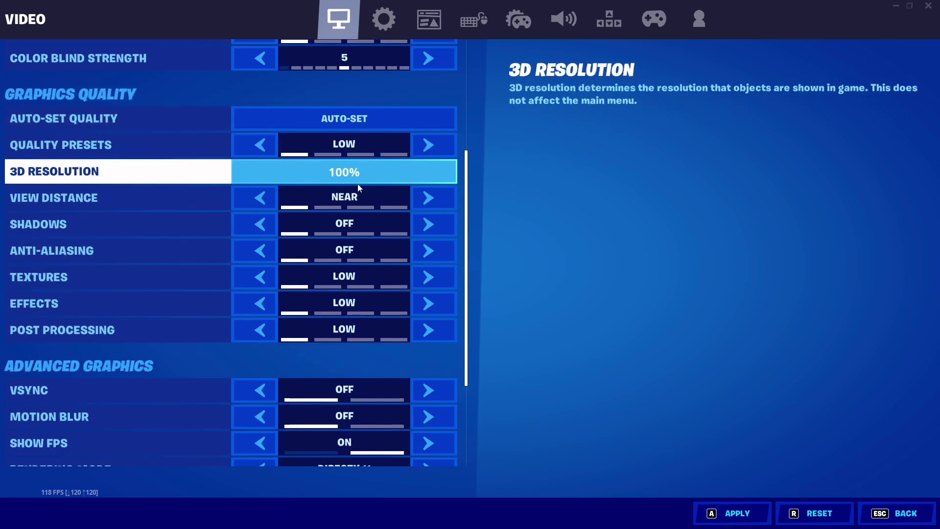
left_click(420, 143)
left_click(420, 143)
left_click(248, 145)
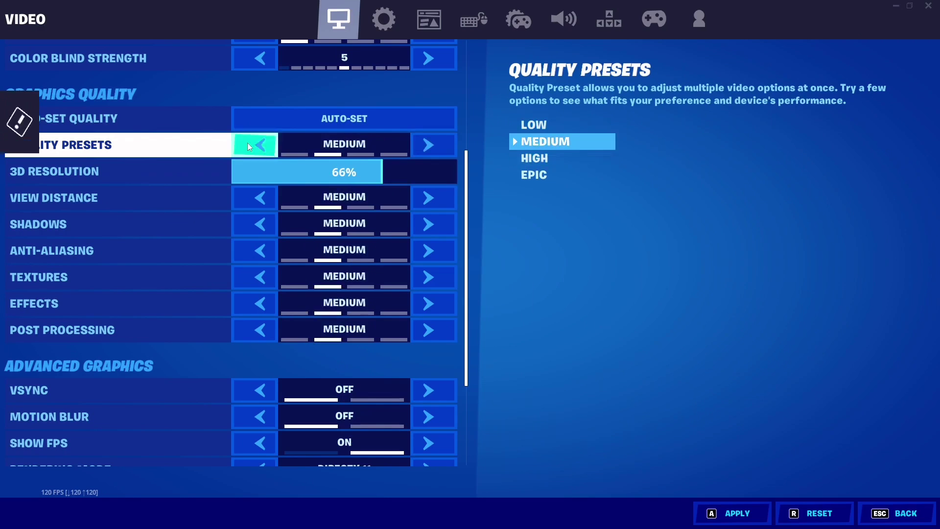
left_click(247, 143)
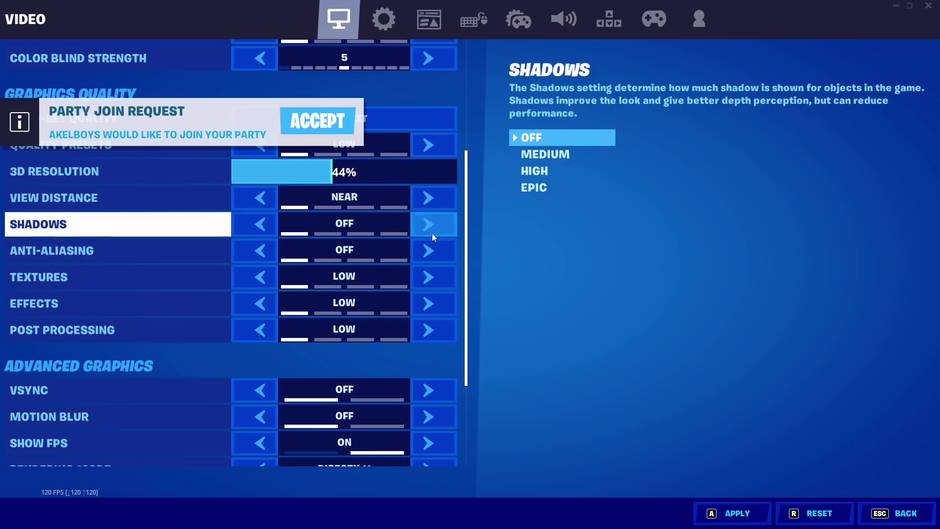
scroll(406, 225, "up", 2)
left_click(731, 512)
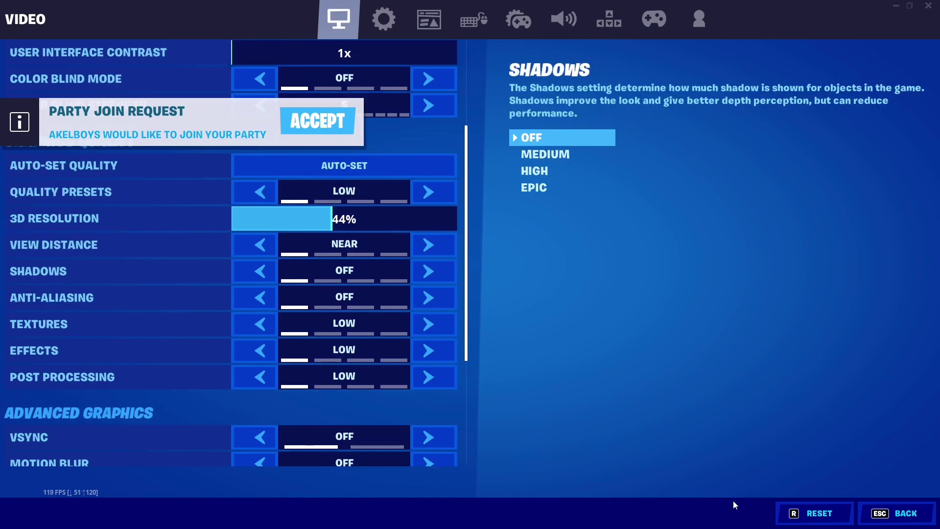
left_click(860, 519)
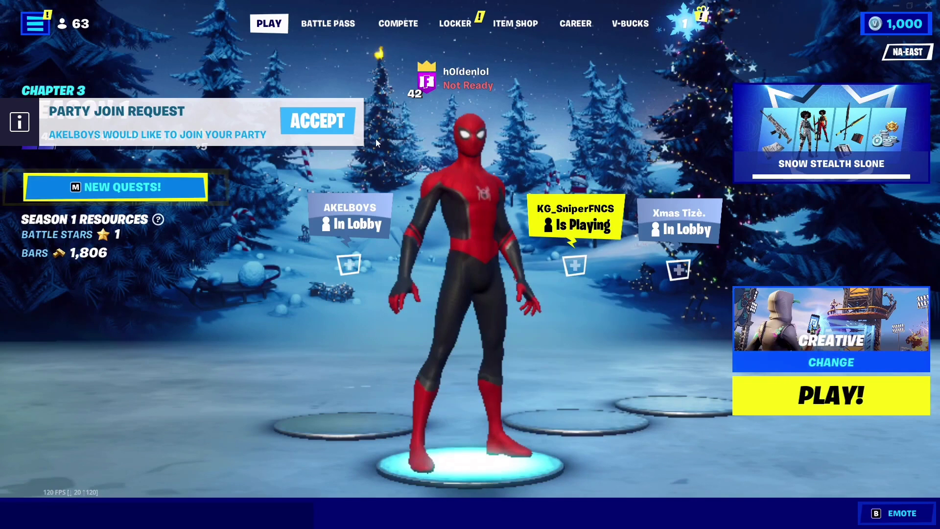
Step: Reopen video settings and apply 3D Resolution at 100%
left_click(34, 24)
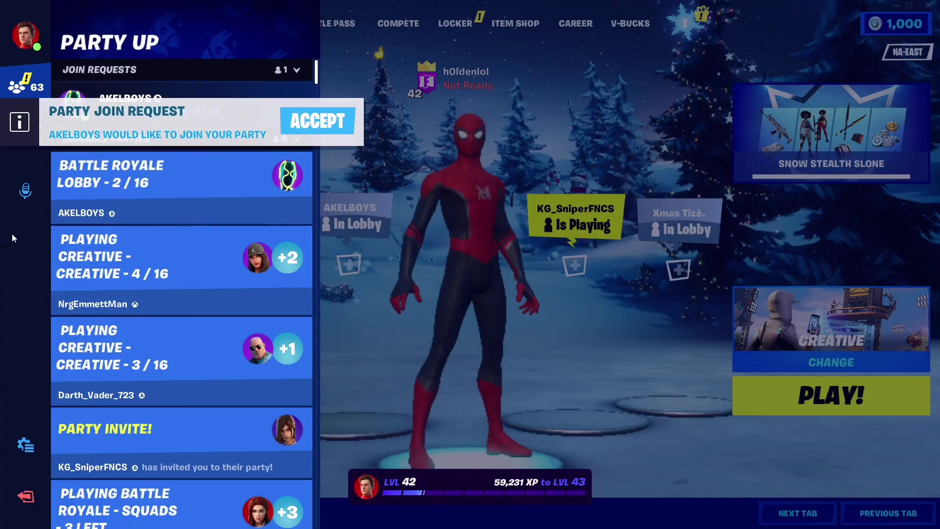
left_click(25, 444)
left_click(141, 80)
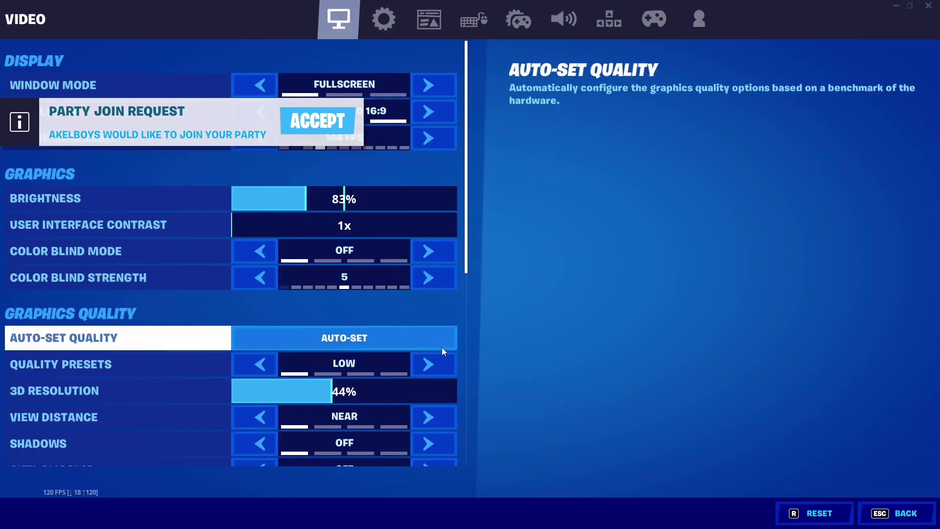
scroll(434, 342, "down", 4)
left_click_drag(319, 306, 563, 337)
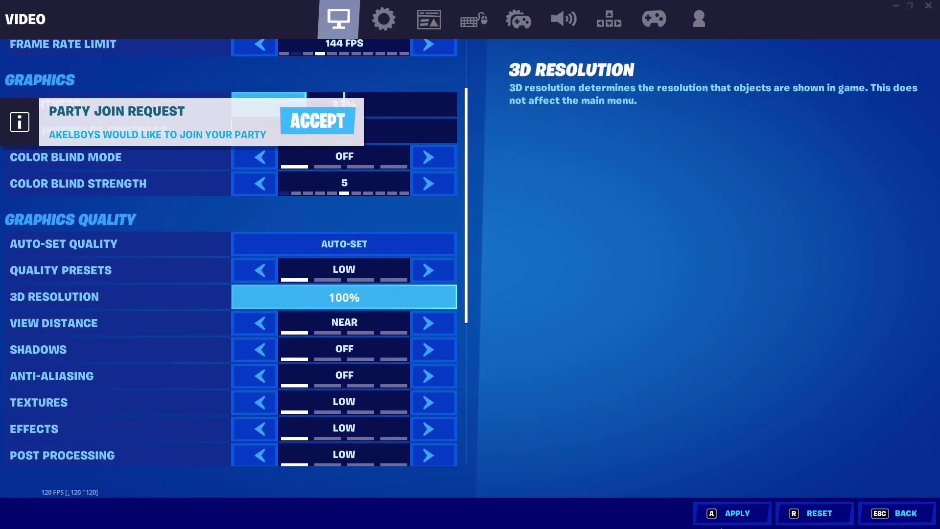
scroll(401, 308, "down", 5)
left_click(731, 513)
Step: Switch Rendering Mode from DirectX 11 through DirectX 12 to Performance (Beta)
scroll(425, 283, "down", 3)
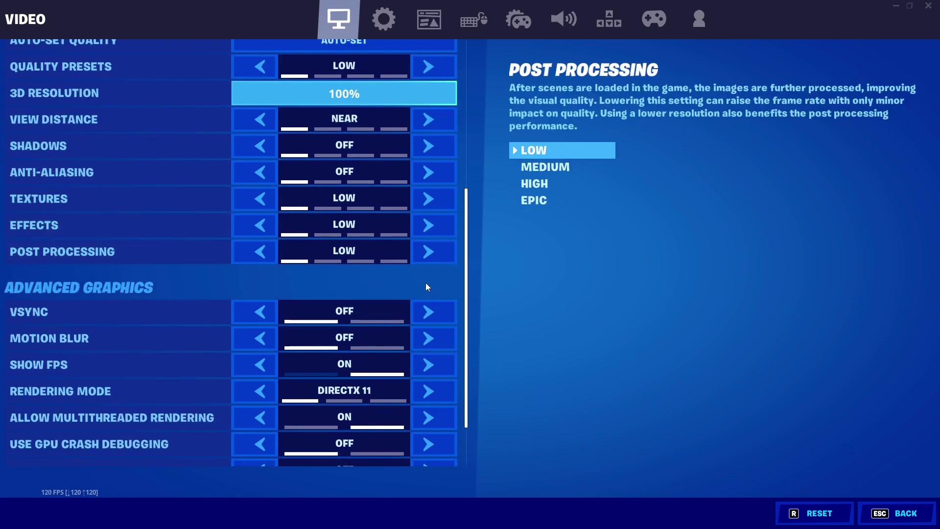
scroll(431, 279, "down", 2)
scroll(435, 267, "up", 8)
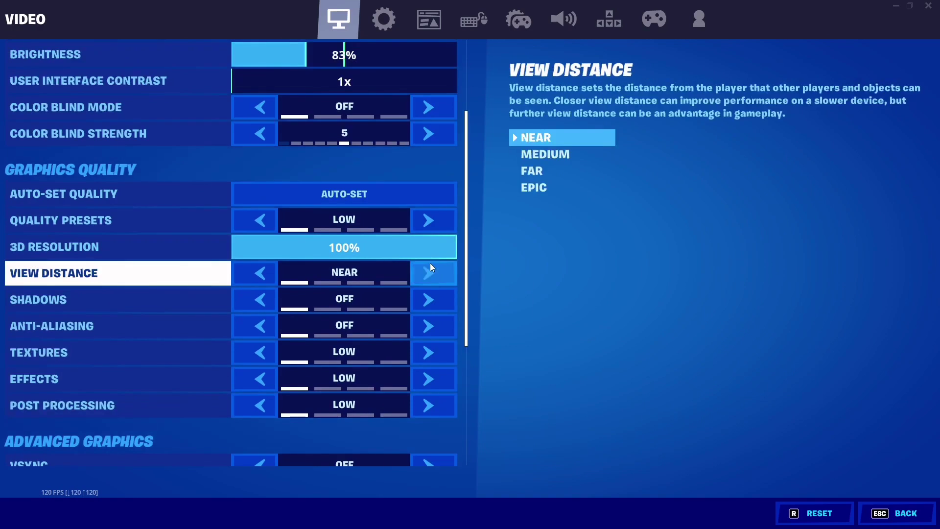
scroll(372, 242, "down", 4)
scroll(391, 245, "down", 1)
scroll(406, 223, "up", 1)
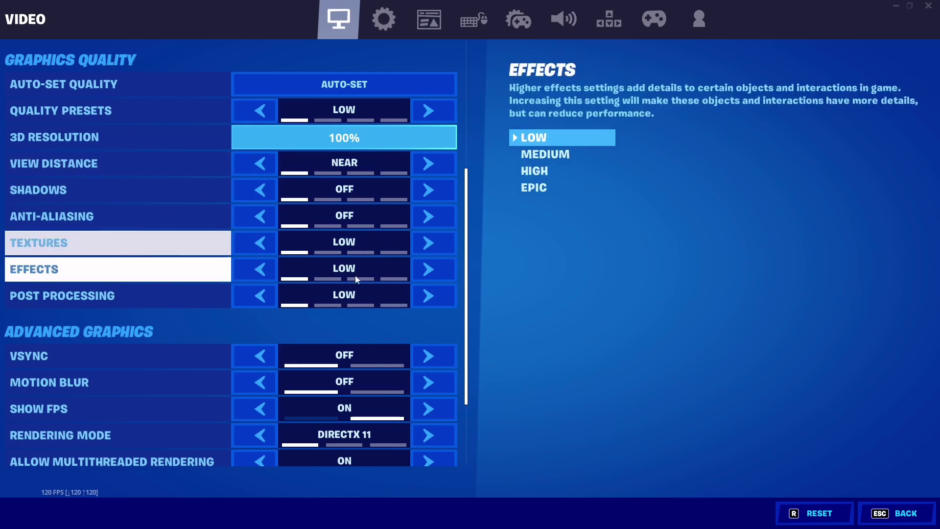
scroll(457, 411, "down", 1)
left_click(450, 420)
left_click(451, 420)
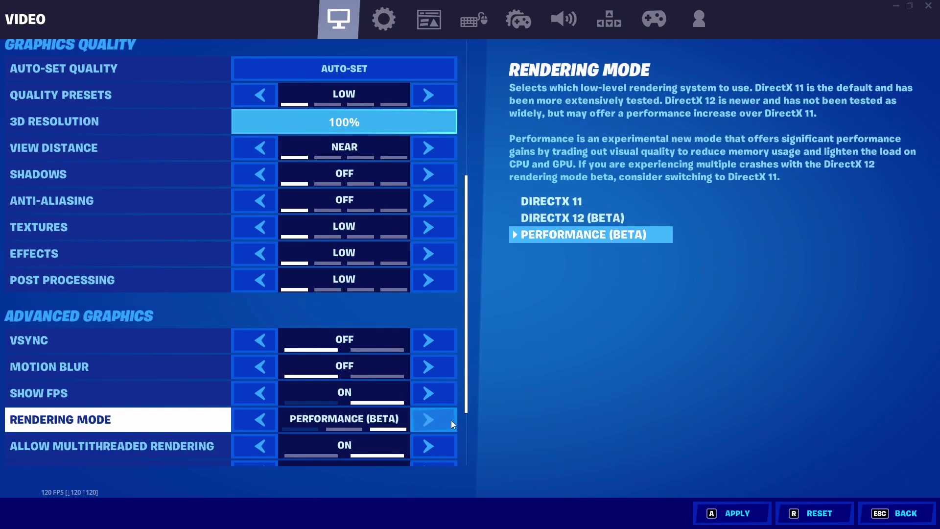
Step: Apply Performance (Beta) rendering, confirm the Restart Needed notice, and reopen Video settings
left_click(731, 512)
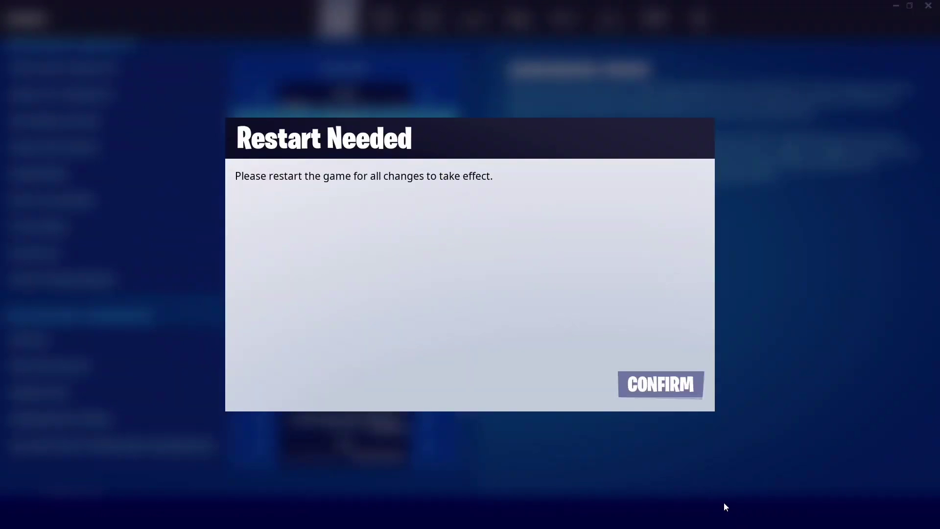
left_click(652, 388)
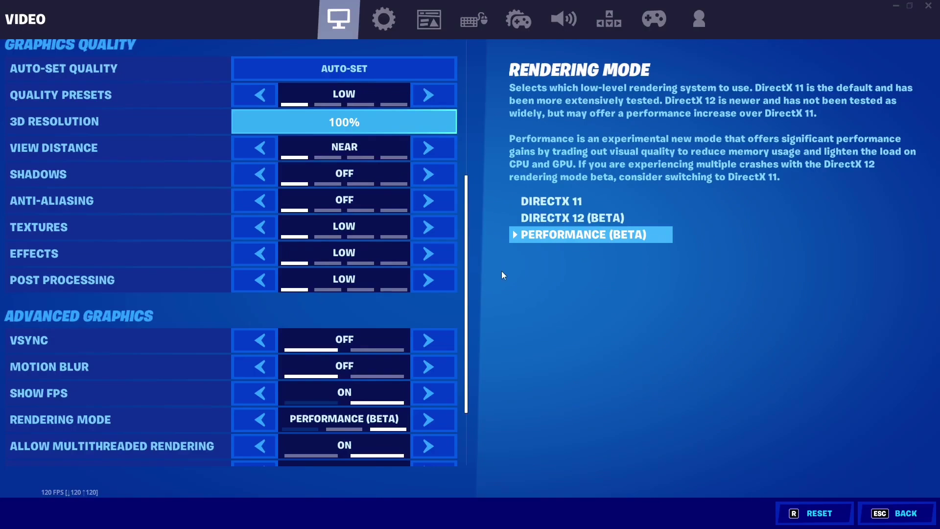
left_click(885, 514)
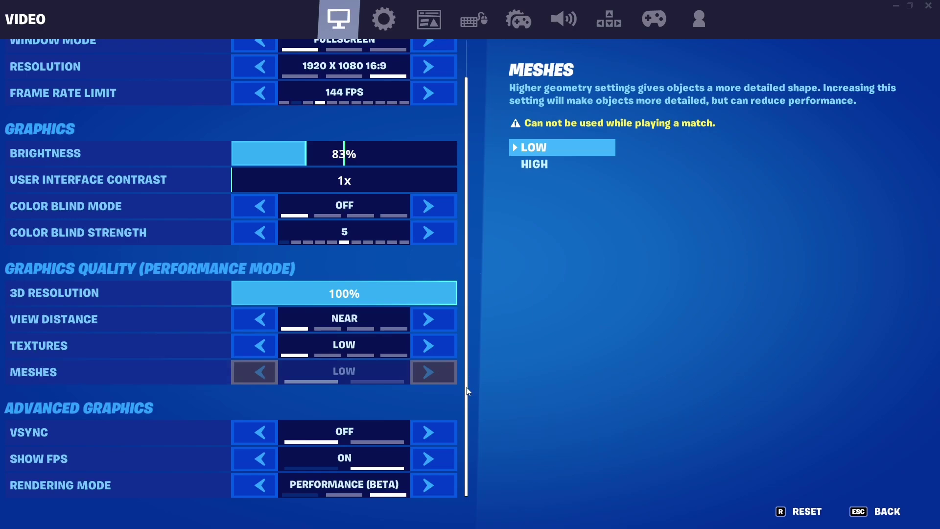
Step: Apply an Unlimited frame rate limit, then move forward and fly in-game to test it
scroll(467, 390, "up", 1)
scroll(491, 331, "down", 2)
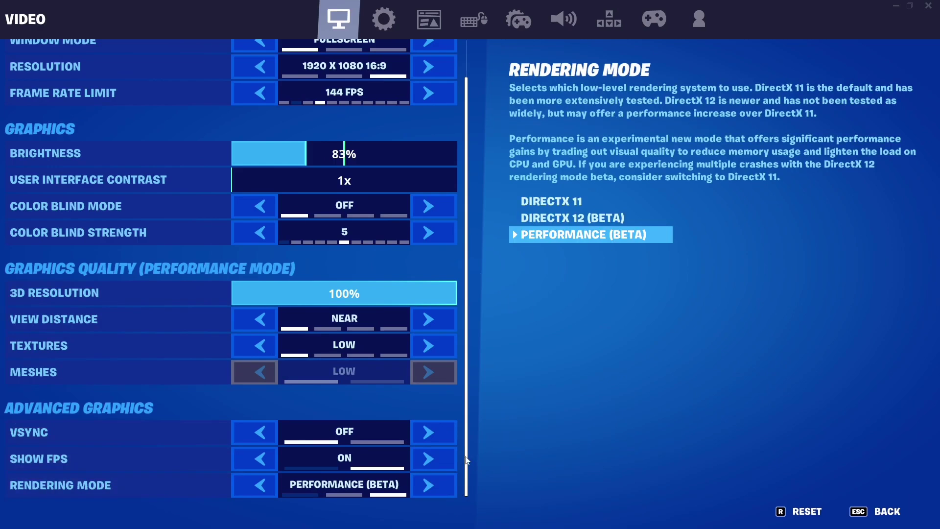
scroll(474, 436, "up", 1)
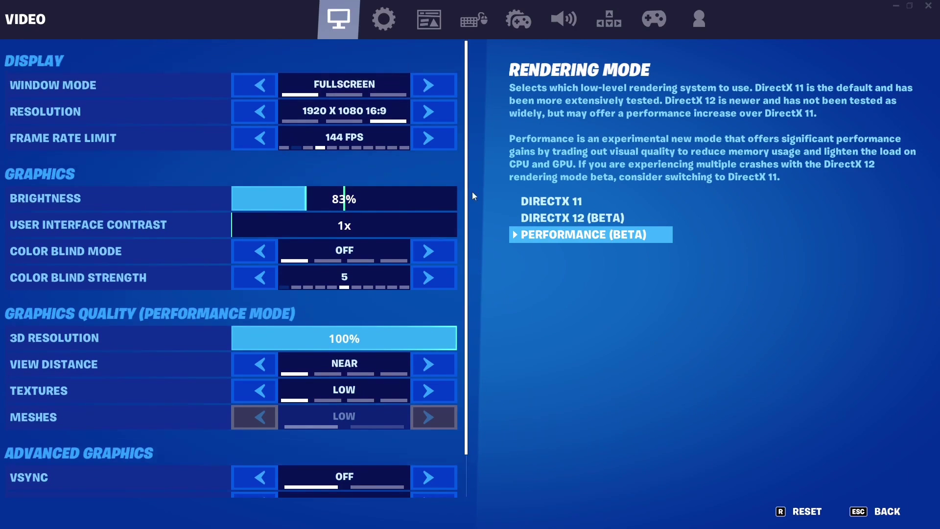
scroll(466, 341, "down", 1)
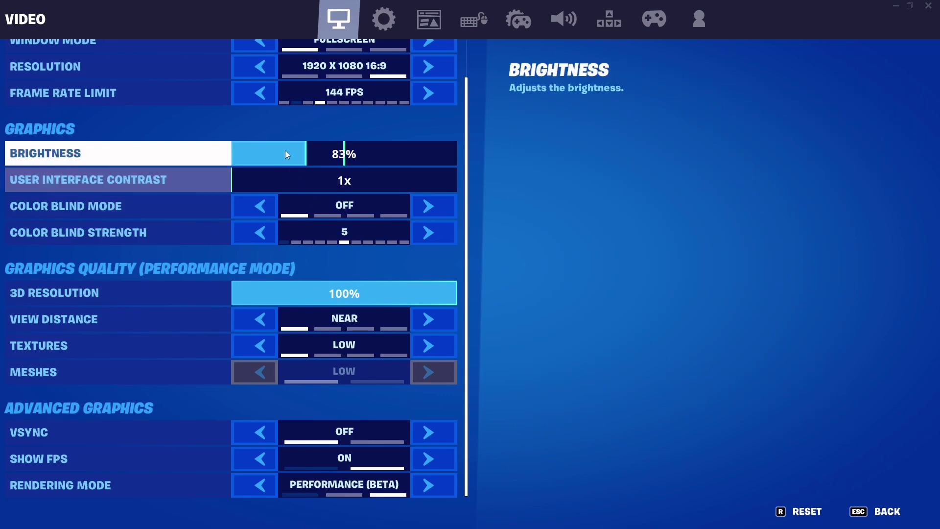
left_click(434, 101)
left_click(434, 100)
left_click(433, 100)
left_click(434, 100)
left_click(434, 100)
left_click(433, 101)
left_click(434, 101)
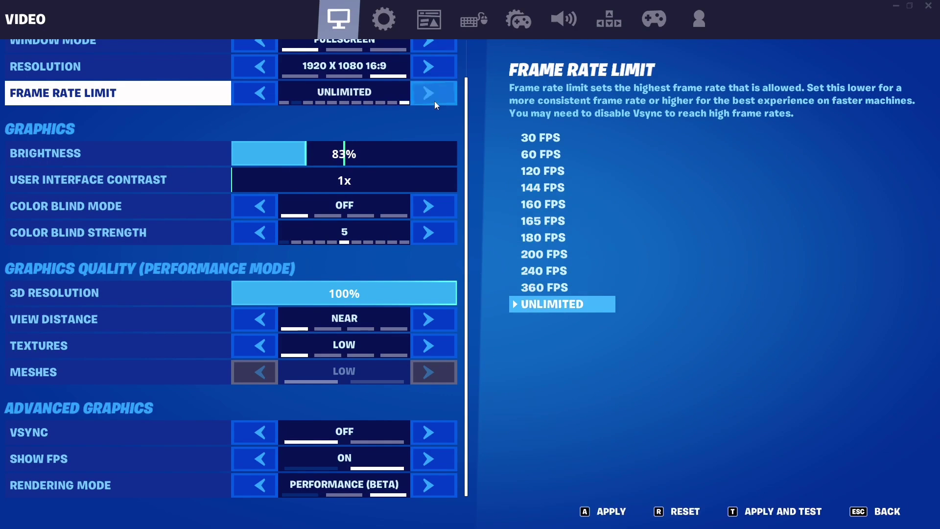
left_click(608, 510)
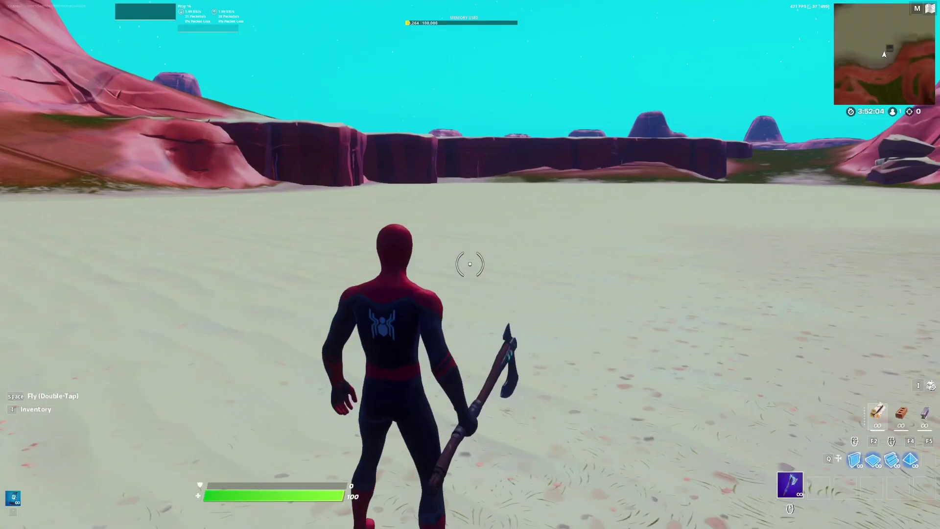
key("w")
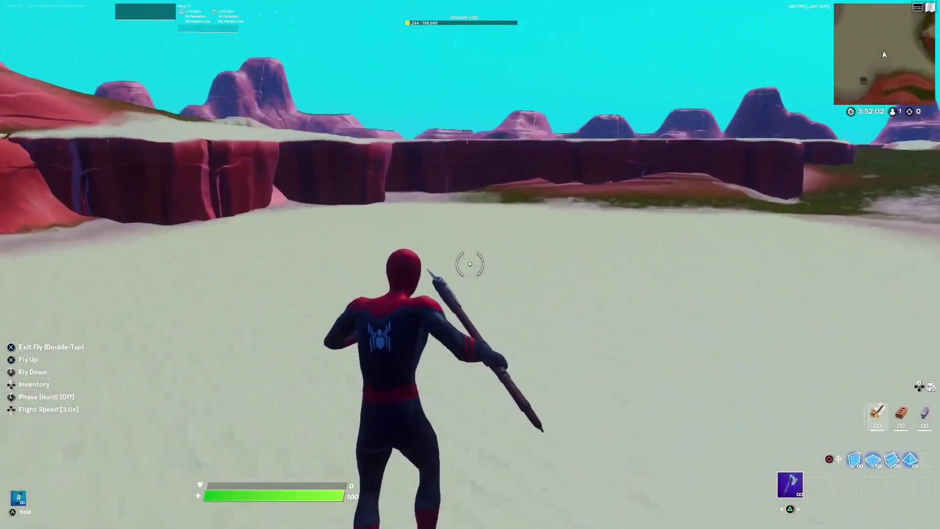
key("space")
key("space")
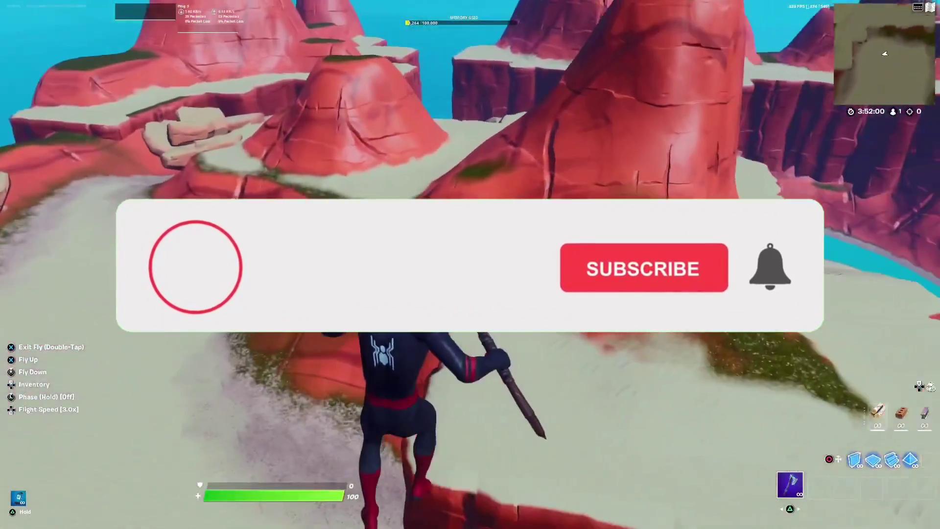